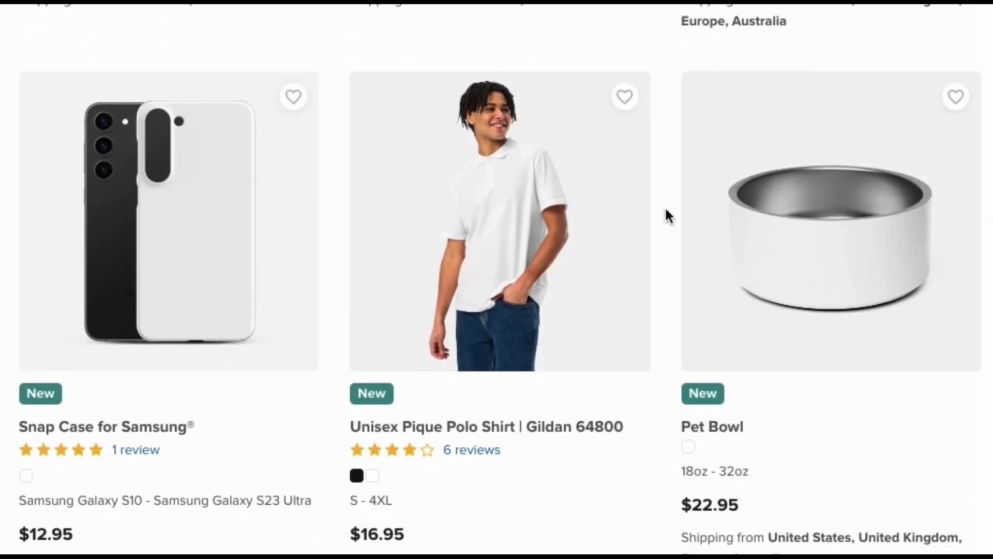
Step: Look through the blank products on offer in the new products catalog
{"action": "scroll", "coordinate": [667, 215], "scroll_direction": "down", "scroll_amount": 9}
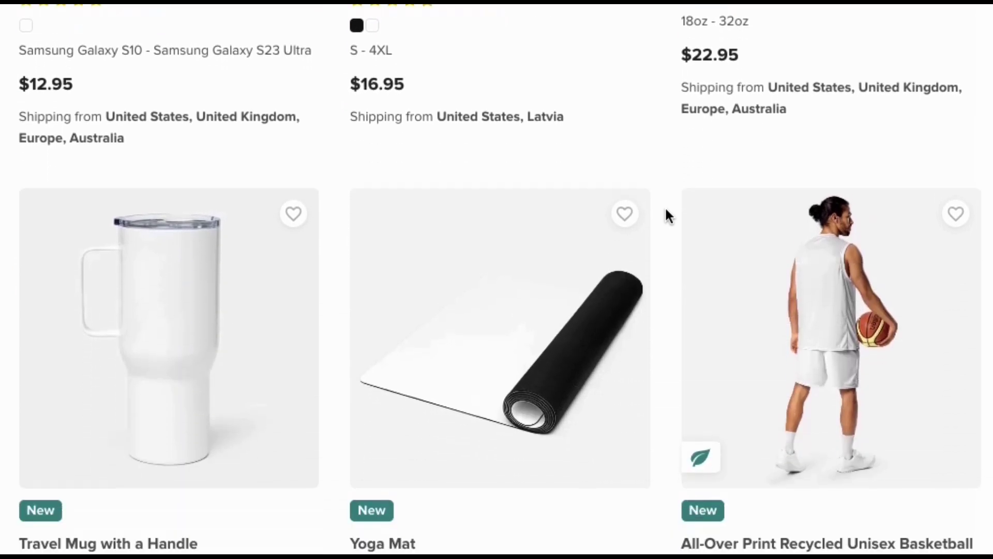
{"action": "scroll", "coordinate": [665, 215], "scroll_direction": "down", "scroll_amount": 7}
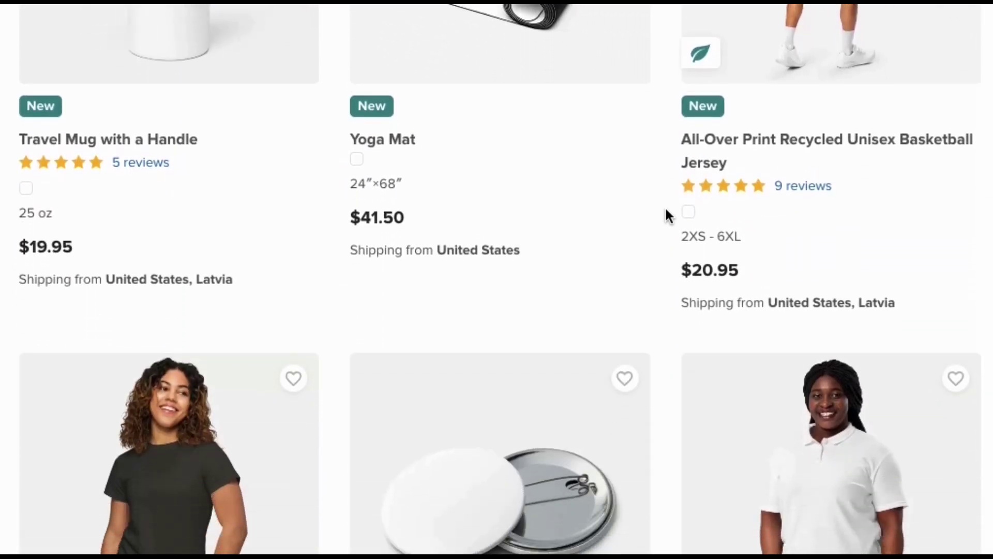
{"action": "scroll", "coordinate": [666, 209], "scroll_direction": "down", "scroll_amount": 8}
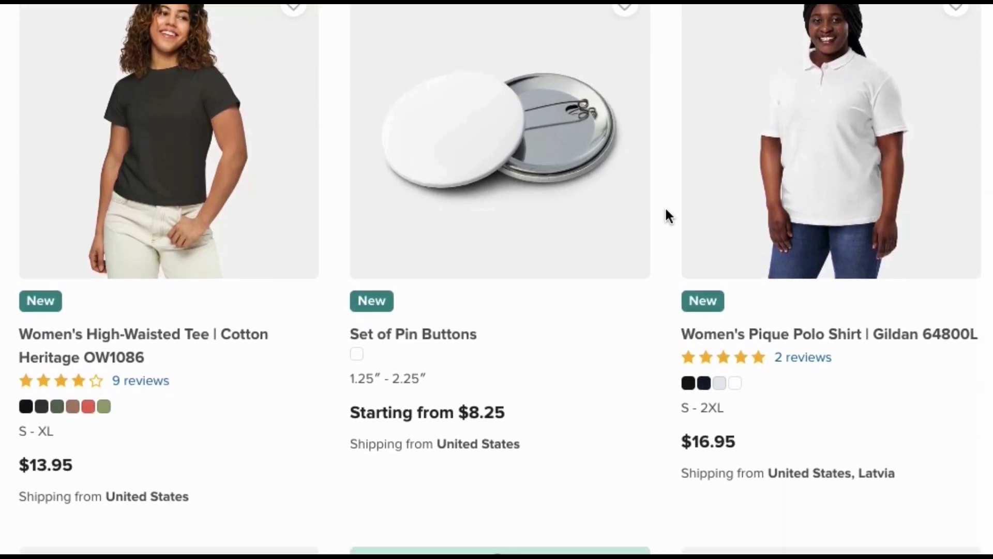
{"action": "scroll", "coordinate": [666, 210], "scroll_direction": "down", "scroll_amount": 9}
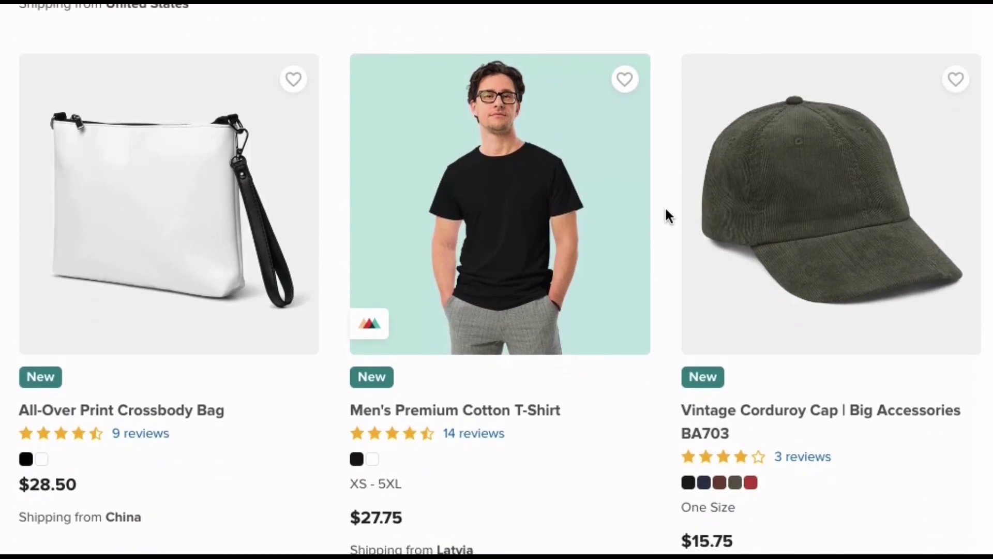
{"action": "scroll", "coordinate": [668, 214], "scroll_direction": "down", "scroll_amount": 3}
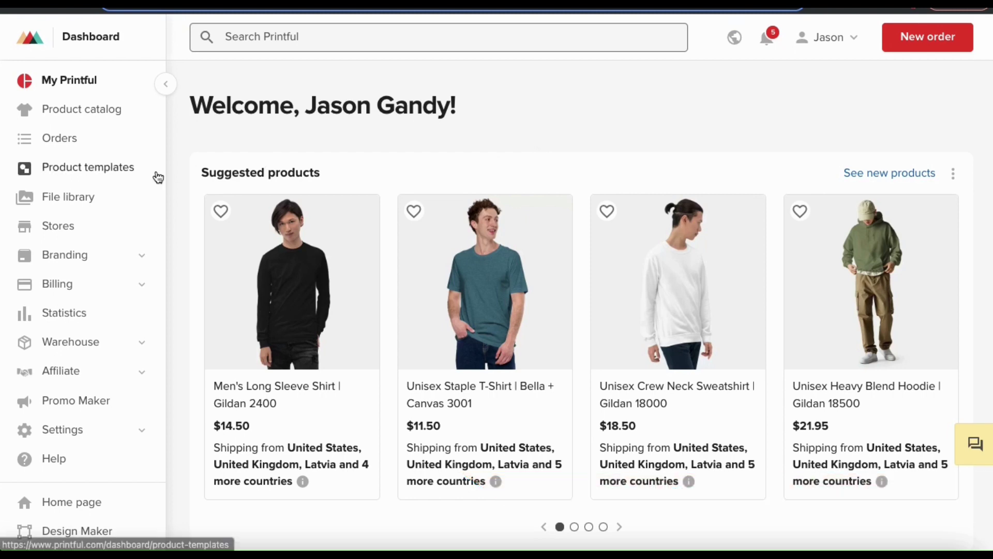
Step: Start creating a new product template from the product templates page
{"action": "left_click", "coordinate": [83, 171]}
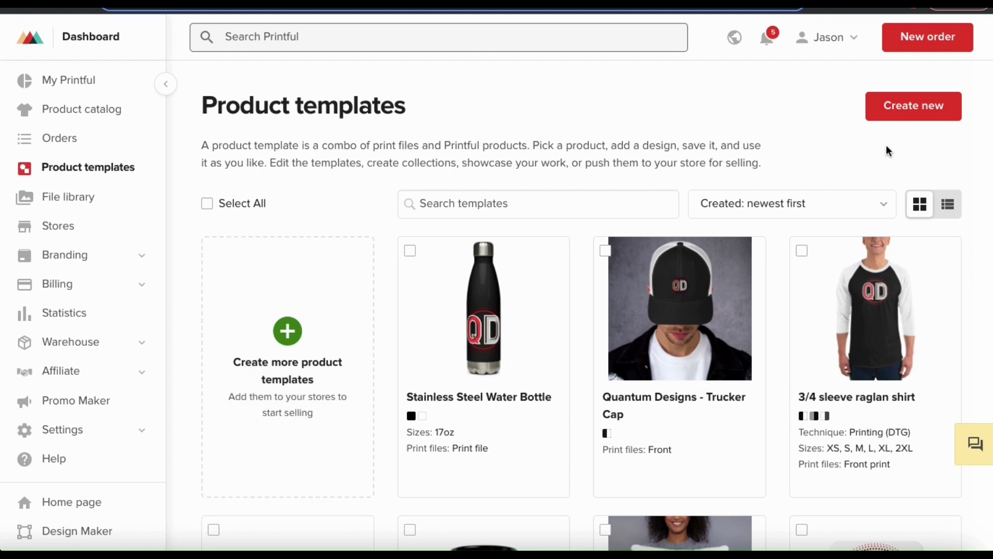
{"action": "left_click", "coordinate": [915, 115]}
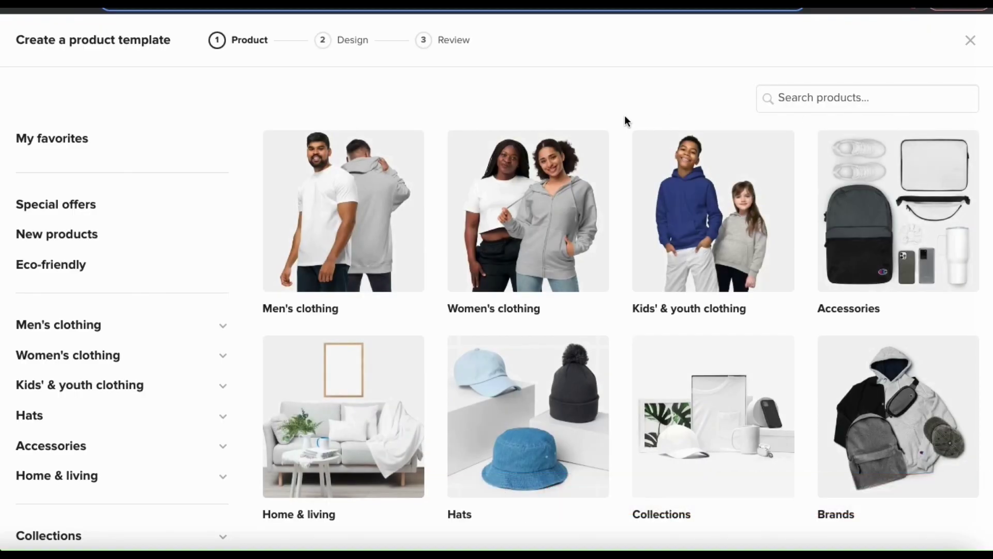
Step: Look through the product categories, including the subcategories of men's and women's clothing
{"action": "scroll", "coordinate": [625, 116], "scroll_direction": "down", "scroll_amount": 2}
{"action": "scroll", "coordinate": [625, 119], "scroll_direction": "down", "scroll_amount": 2}
{"action": "scroll", "coordinate": [625, 120], "scroll_direction": "up", "scroll_amount": 1}
{"action": "scroll", "coordinate": [625, 119], "scroll_direction": "up", "scroll_amount": 3}
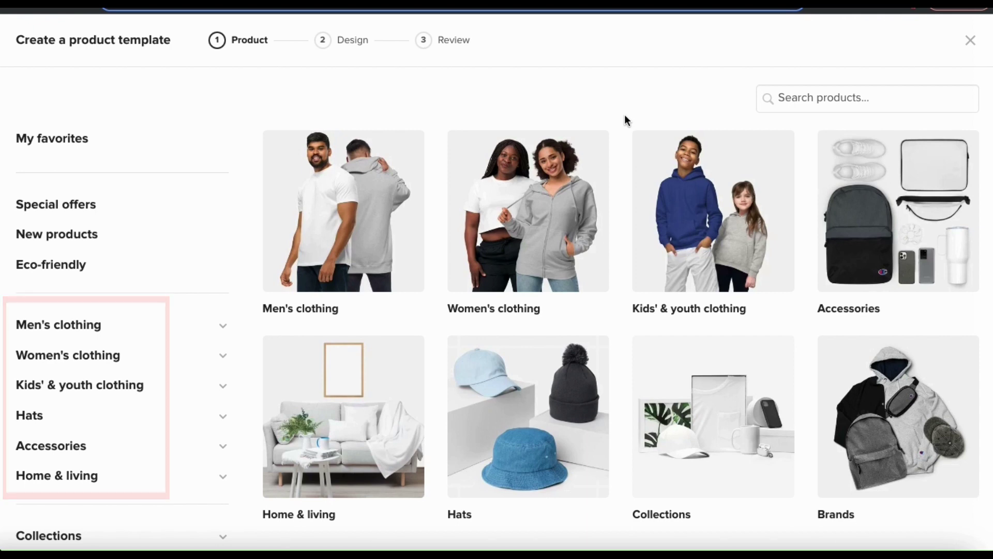
{"action": "left_click", "coordinate": [224, 327]}
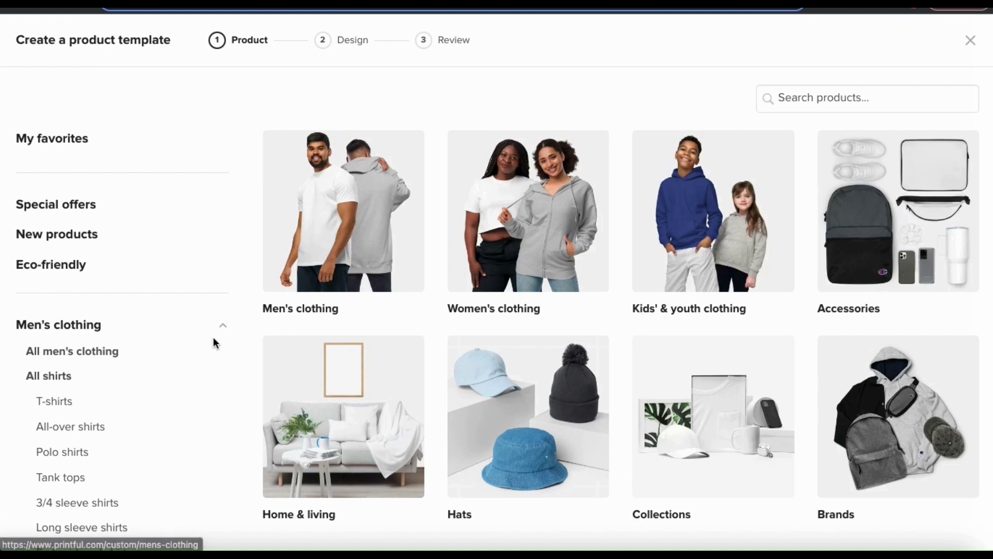
{"action": "scroll", "coordinate": [213, 337], "scroll_direction": "down", "scroll_amount": 5}
{"action": "scroll", "coordinate": [214, 337], "scroll_direction": "down", "scroll_amount": 4}
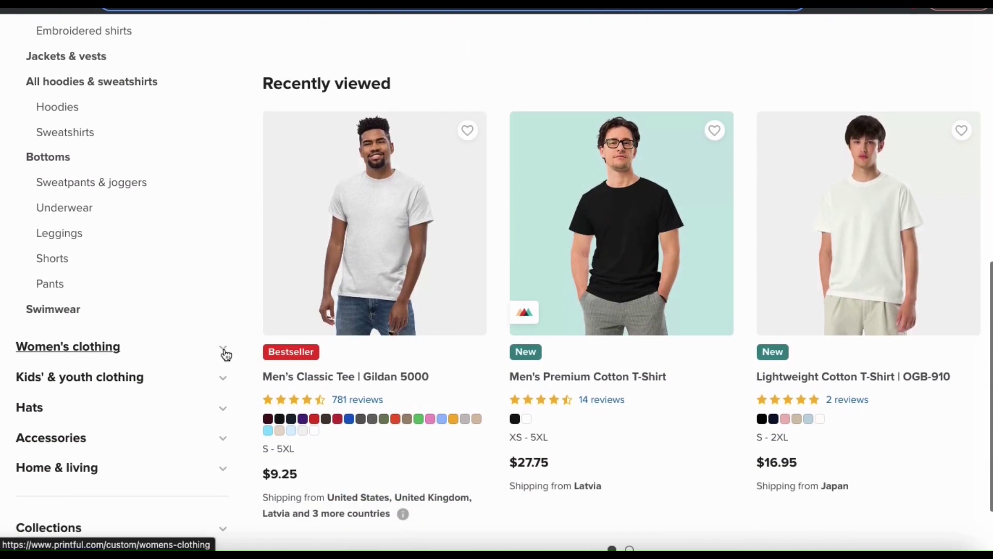
{"action": "left_click", "coordinate": [224, 346]}
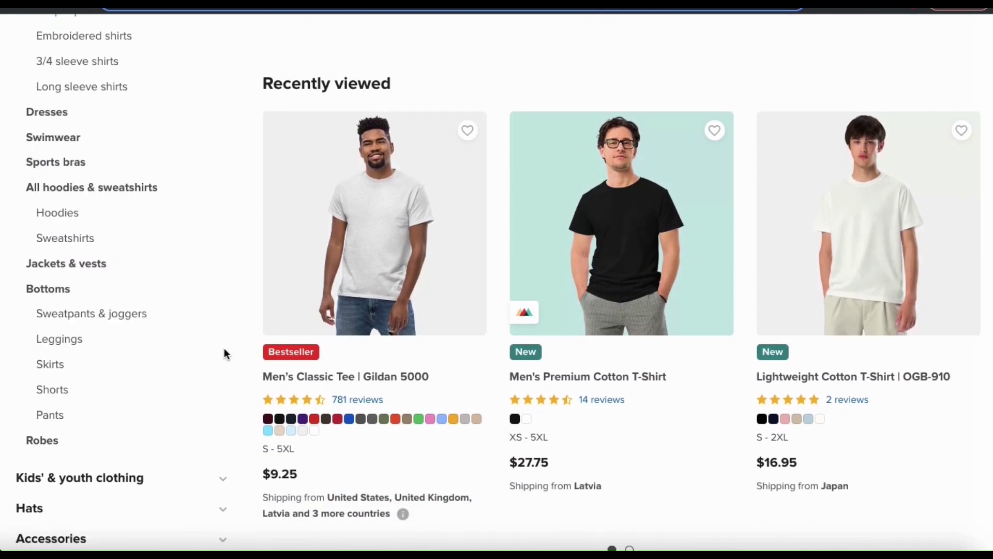
{"action": "scroll", "coordinate": [224, 350], "scroll_direction": "up", "scroll_amount": 5}
{"action": "scroll", "coordinate": [224, 350], "scroll_direction": "down", "scroll_amount": 6}
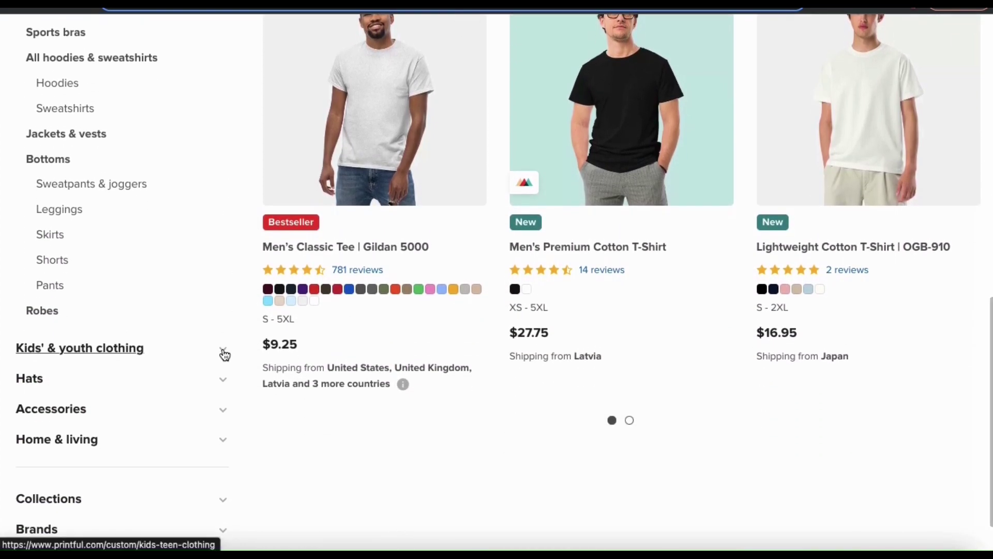
{"action": "scroll", "coordinate": [222, 352], "scroll_direction": "up", "scroll_amount": 10}
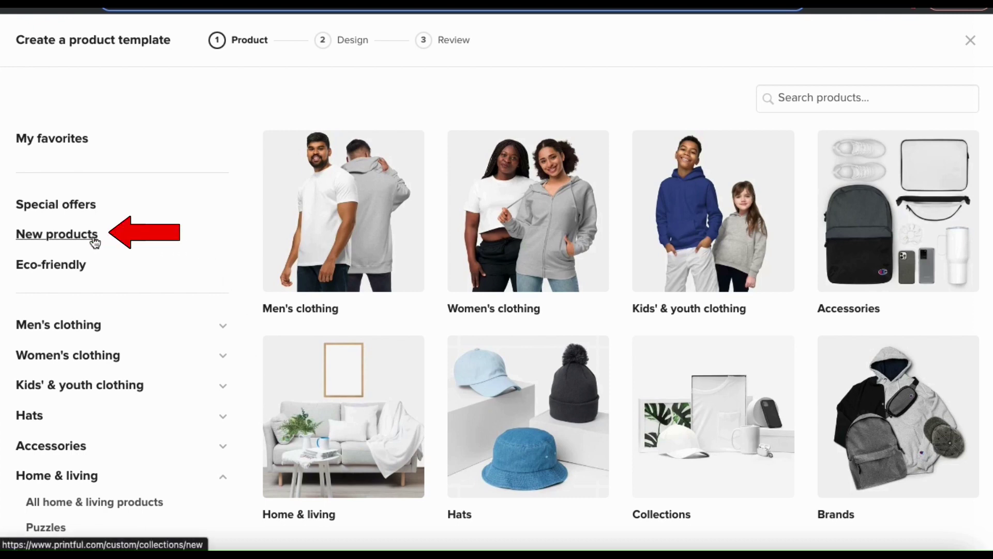
Step: Show the New products collection and review its color, size, branding and technique filter options
{"action": "left_click", "coordinate": [59, 241]}
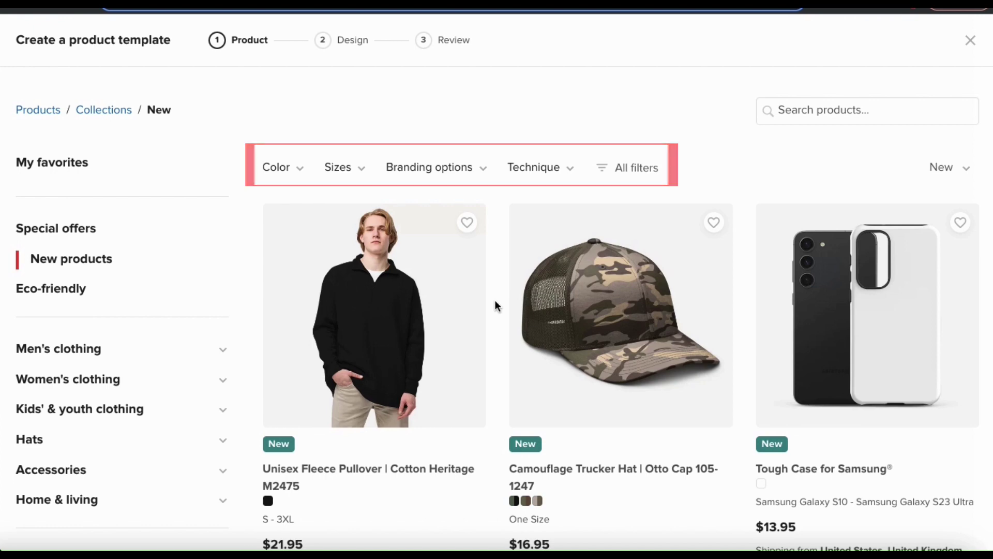
{"action": "left_click", "coordinate": [305, 179]}
{"action": "left_click", "coordinate": [307, 179]}
{"action": "left_click", "coordinate": [352, 177]}
{"action": "left_click", "coordinate": [363, 175]}
{"action": "left_click", "coordinate": [483, 176]}
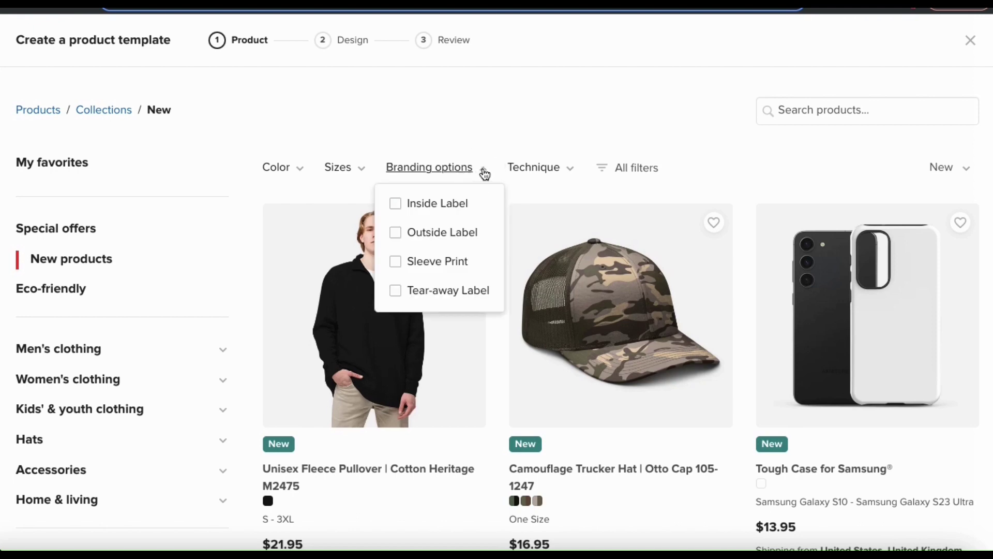
{"action": "left_click", "coordinate": [569, 174]}
{"action": "left_click", "coordinate": [569, 175]}
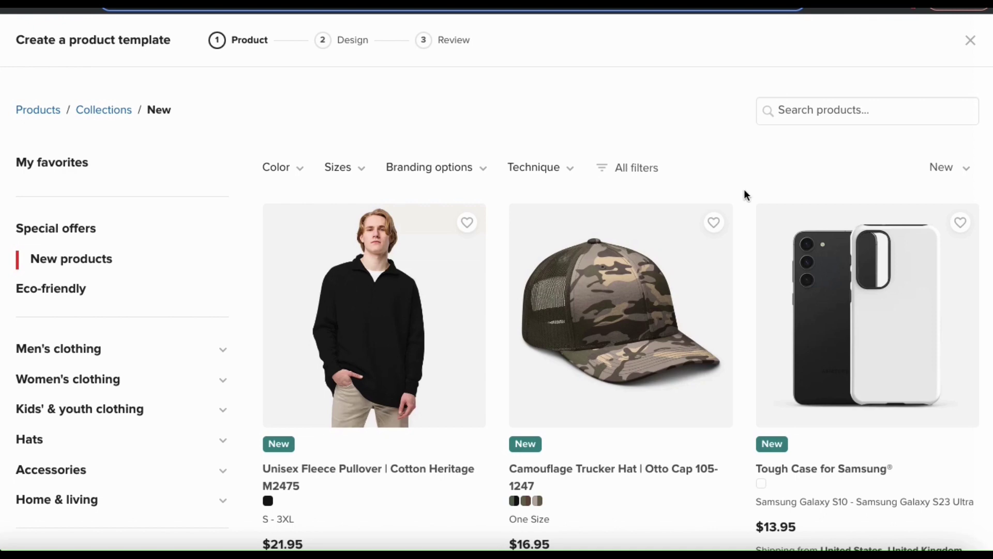
Step: Browse the new products and choose the Men's Premium Cotton T-Shirt for the template
{"action": "scroll", "coordinate": [745, 192], "scroll_direction": "down", "scroll_amount": 10}
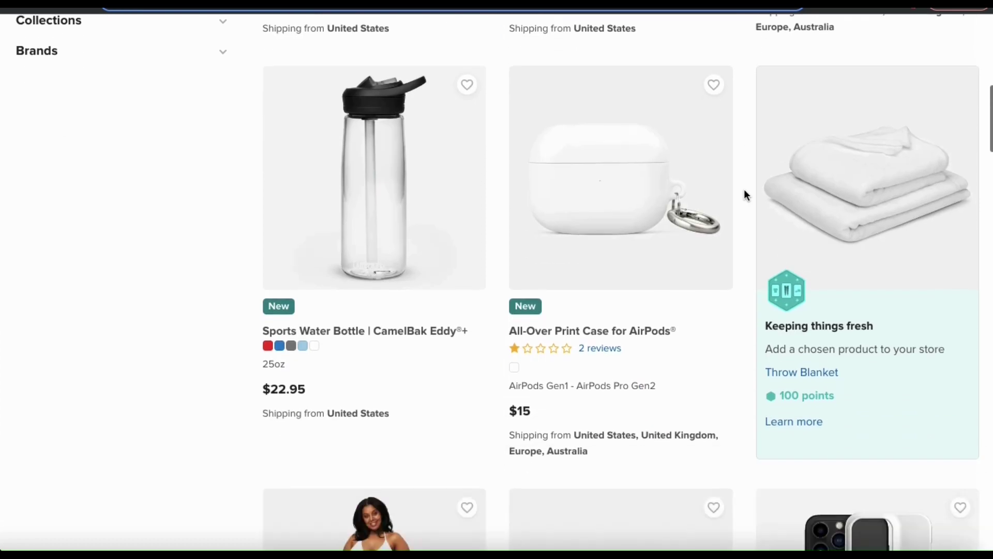
{"action": "scroll", "coordinate": [744, 189], "scroll_direction": "down", "scroll_amount": 10}
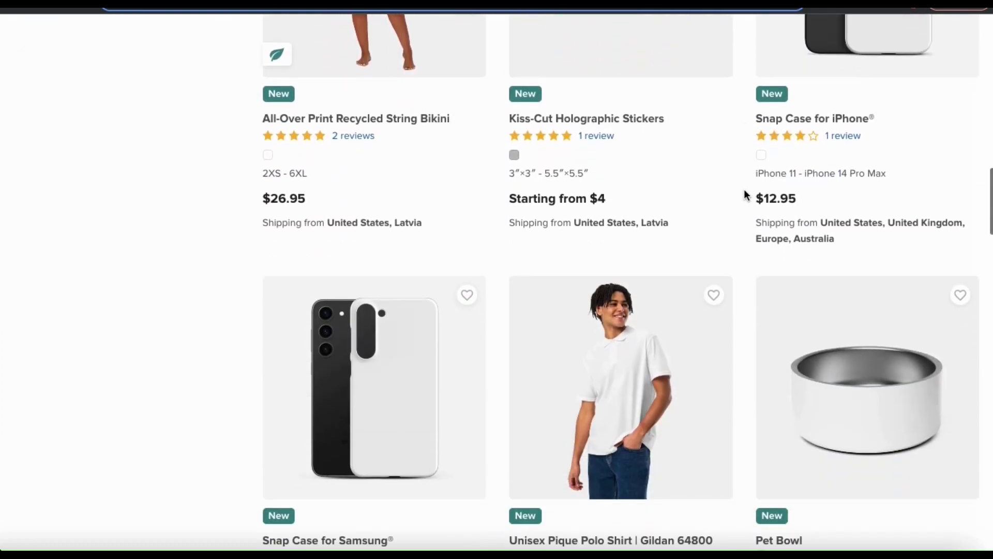
{"action": "scroll", "coordinate": [744, 195], "scroll_direction": "down", "scroll_amount": 8}
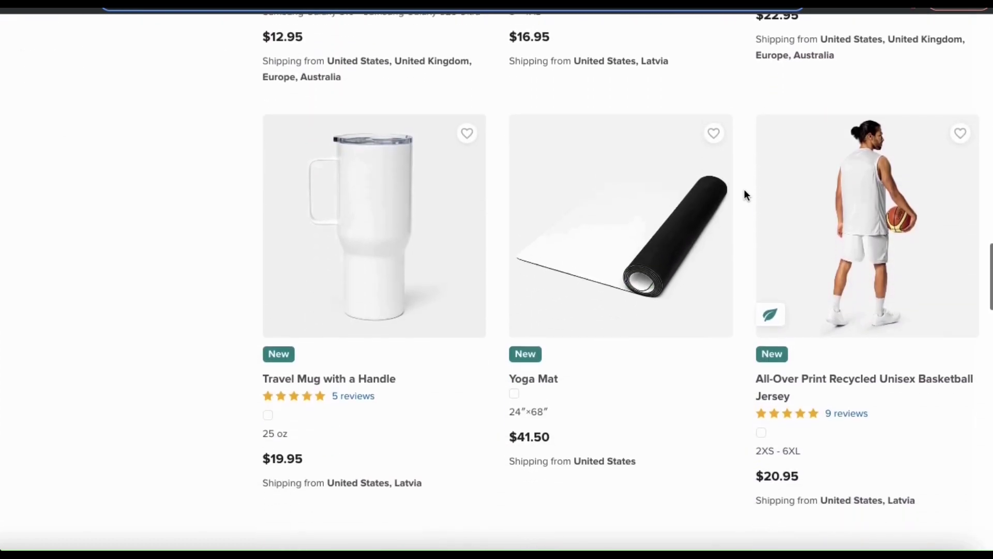
{"action": "scroll", "coordinate": [744, 195], "scroll_direction": "down", "scroll_amount": 12}
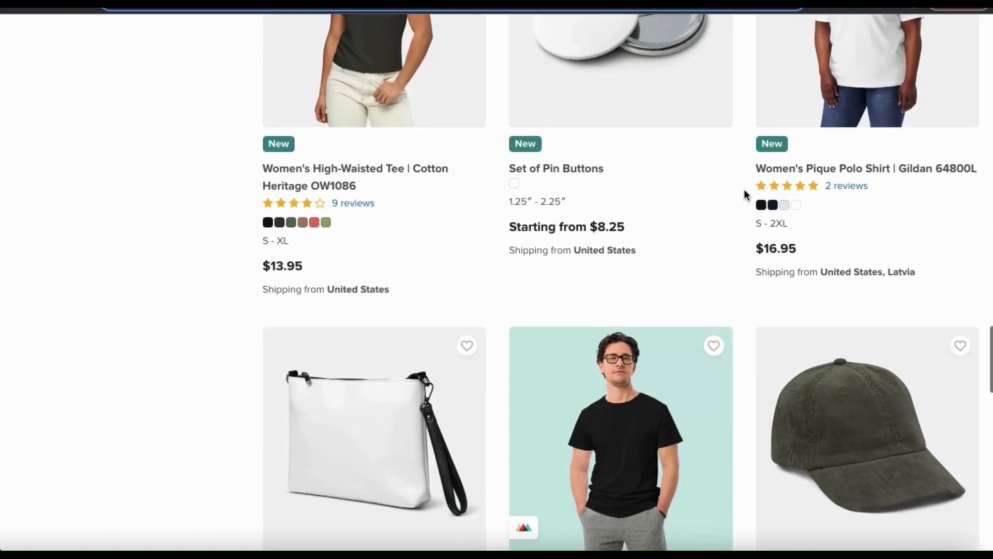
{"action": "scroll", "coordinate": [744, 195], "scroll_direction": "down", "scroll_amount": 12}
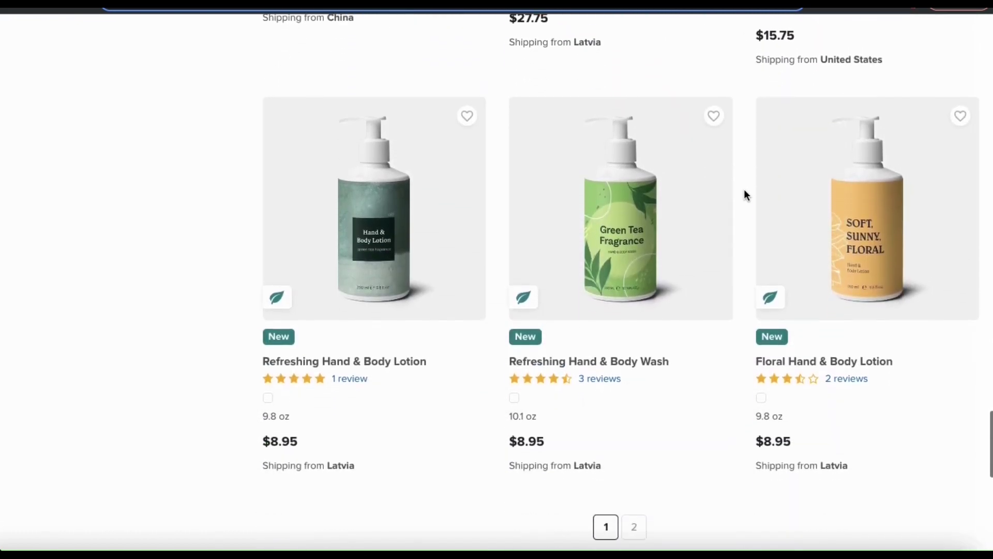
{"action": "scroll", "coordinate": [744, 194], "scroll_direction": "up", "scroll_amount": 8}
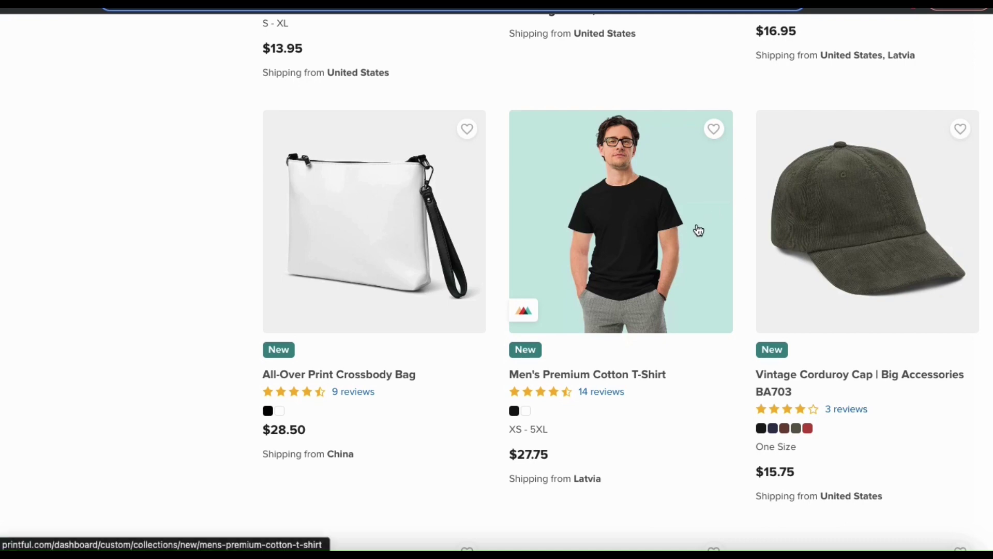
{"action": "left_click", "coordinate": [632, 274]}
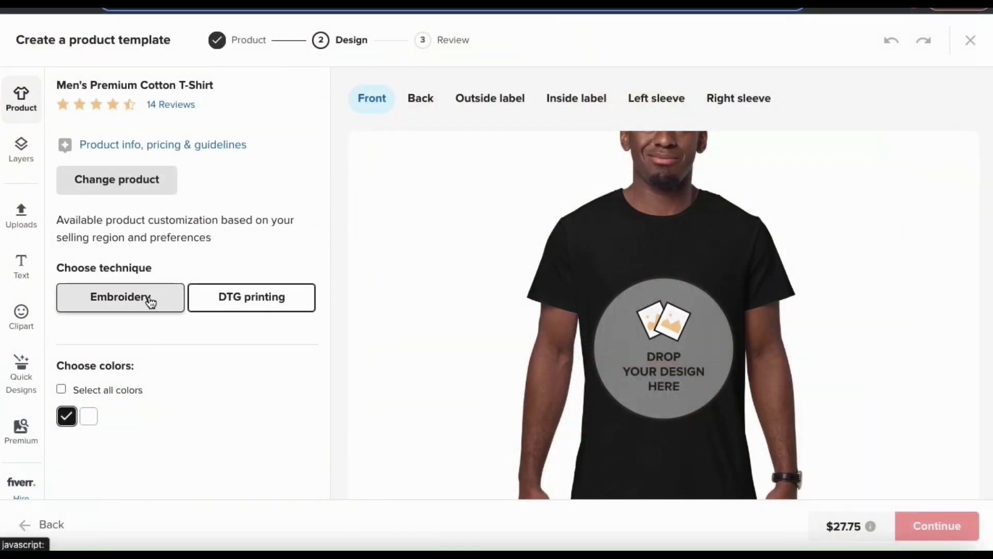
Step: Preview the Embroidery technique with its center chest and left chest placements, and return to DTG printing
{"action": "left_click", "coordinate": [150, 302]}
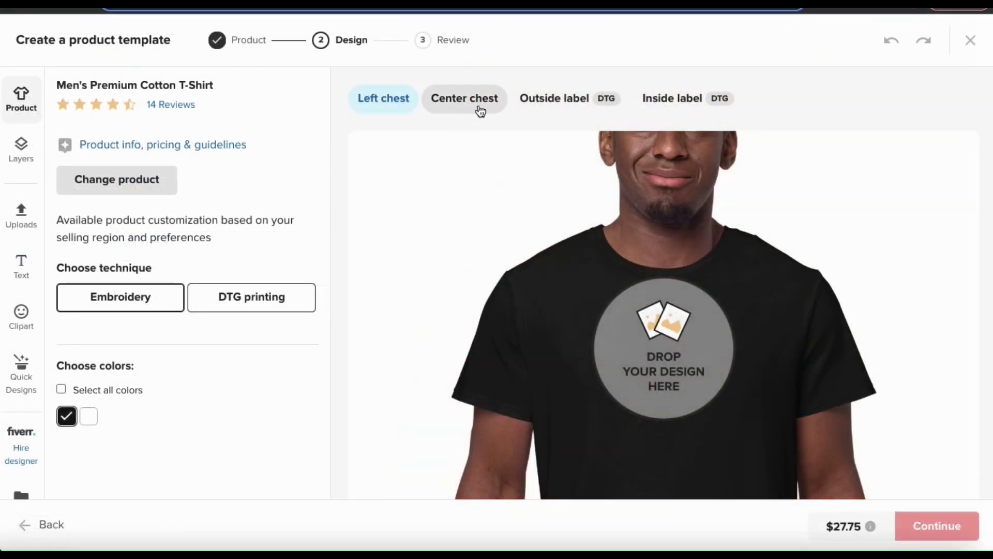
{"action": "left_click", "coordinate": [481, 111]}
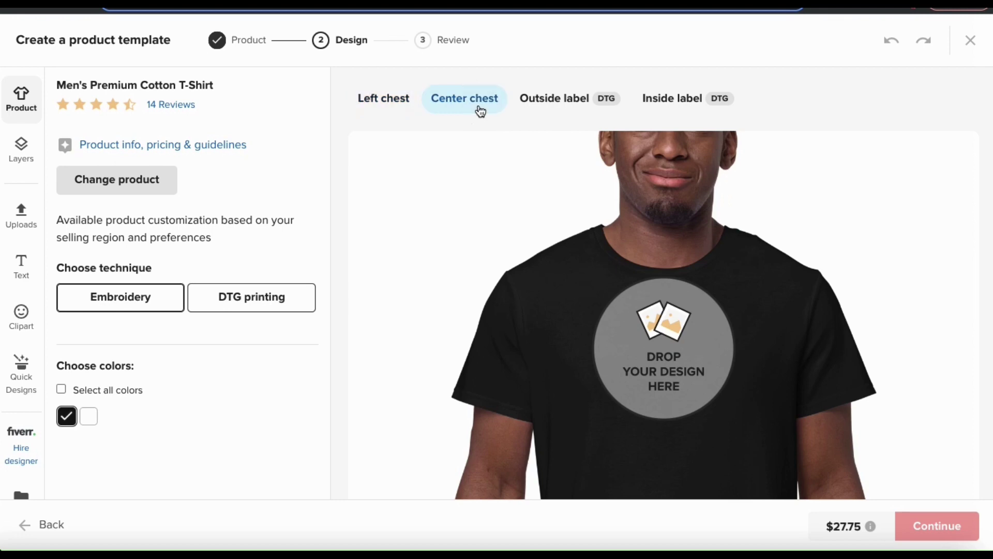
{"action": "left_click", "coordinate": [405, 108]}
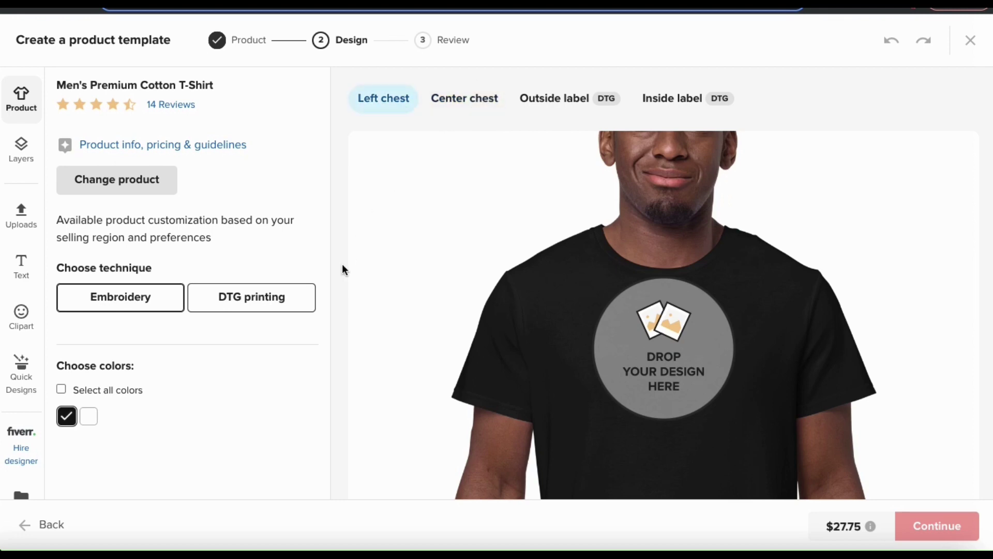
{"action": "left_click", "coordinate": [257, 309]}
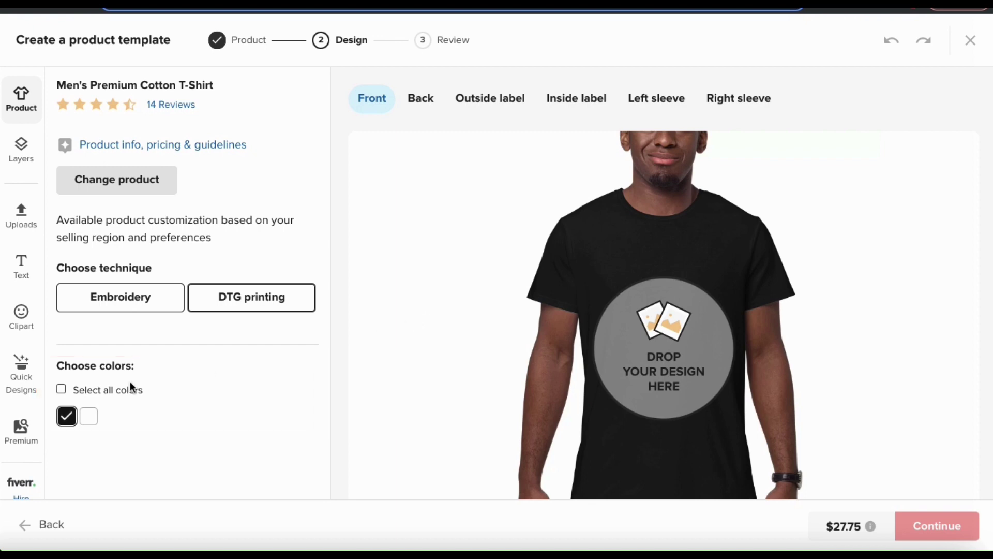
Step: Add white to the shirt's colors alongside black and bring back the black shirt preview
{"action": "left_click", "coordinate": [89, 417]}
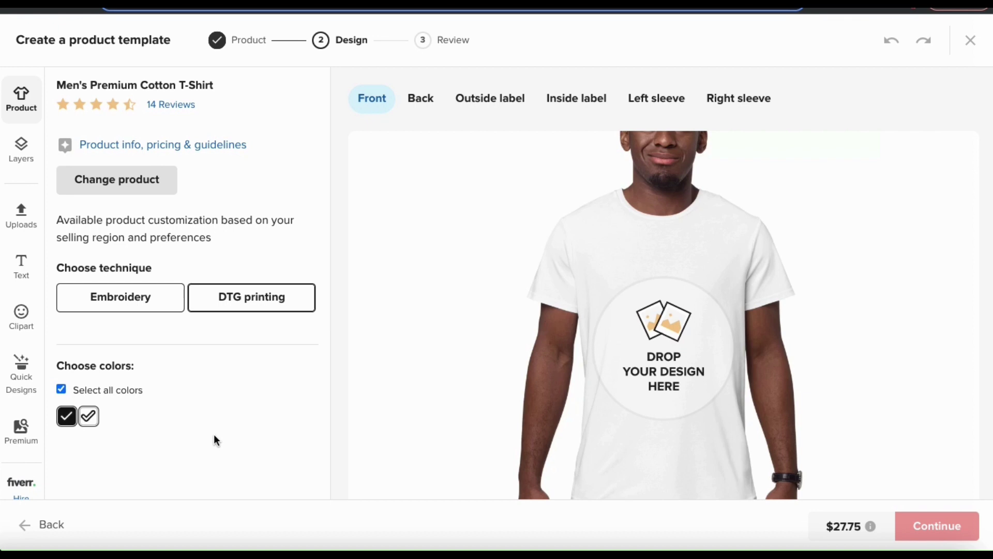
{"action": "left_click", "coordinate": [67, 416]}
{"action": "left_click", "coordinate": [66, 417]}
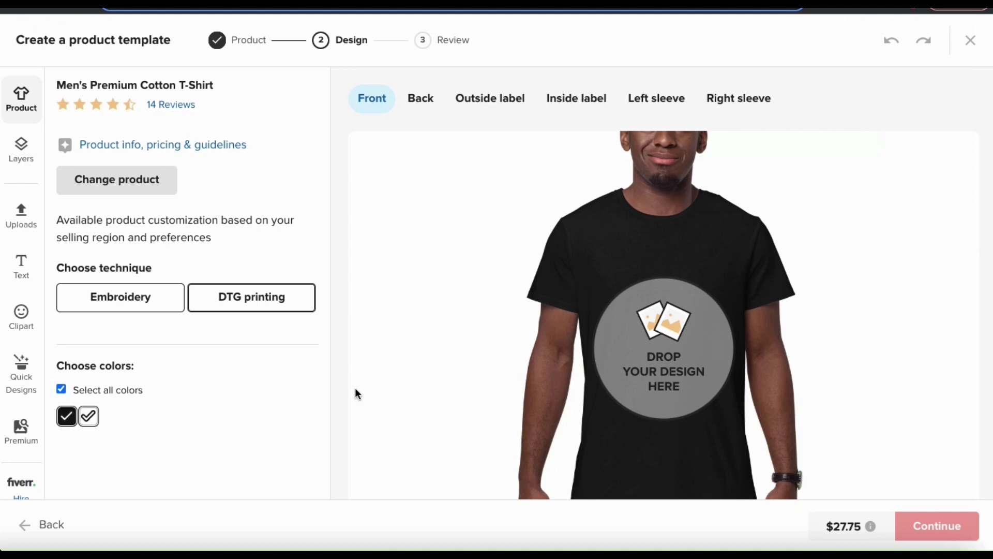
Step: Upload the QD2.png logo to the file library and apply it to the front of the T-shirt
{"action": "left_click", "coordinate": [667, 346]}
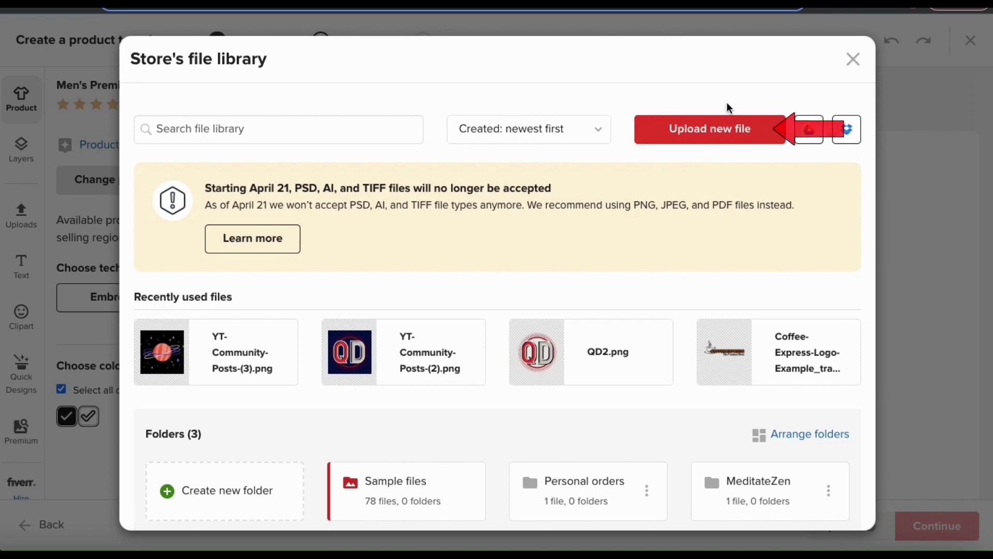
{"action": "left_click", "coordinate": [709, 134]}
{"action": "scroll", "coordinate": [514, 238], "scroll_direction": "down", "scroll_amount": 10}
{"action": "double_click", "coordinate": [515, 239]}
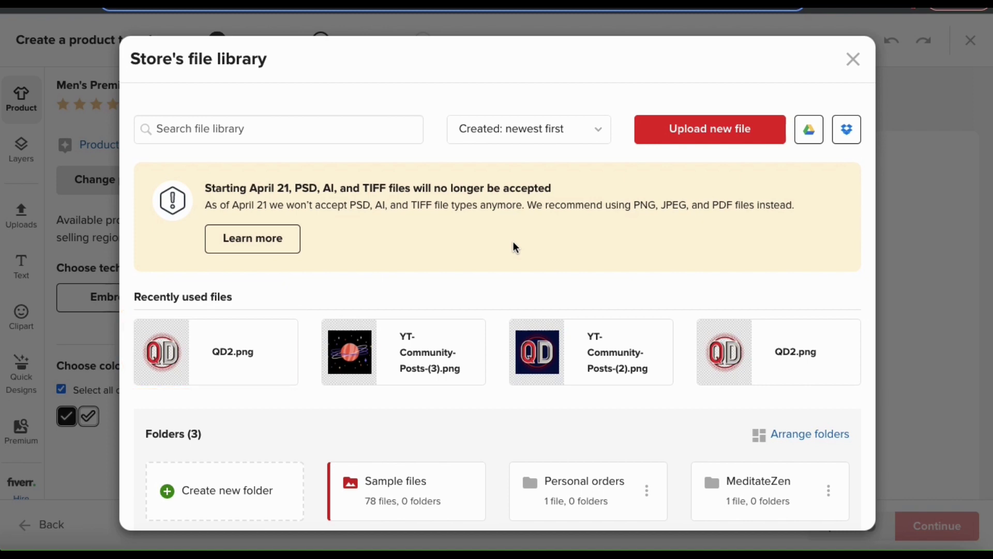
{"action": "mouse_move", "coordinate": [240, 356]}
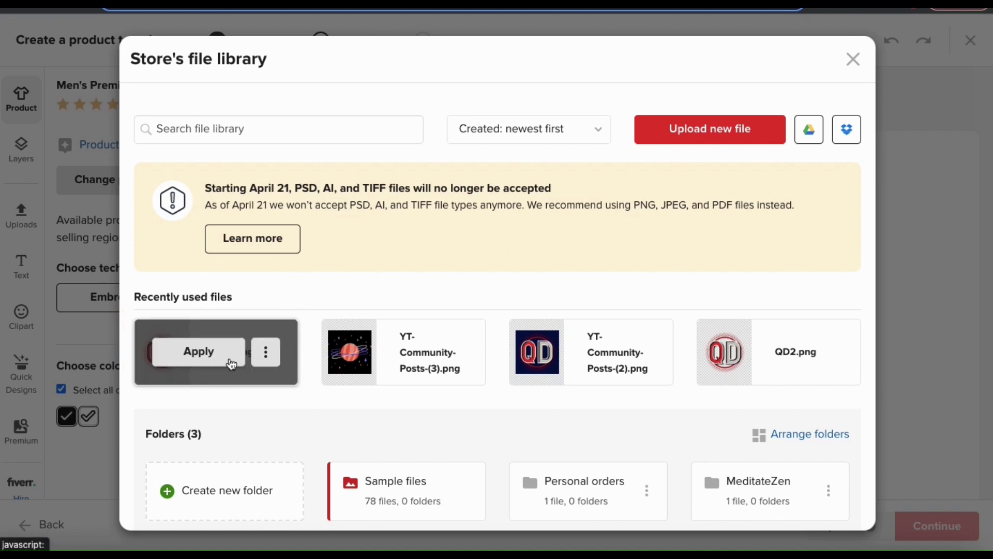
{"action": "left_click", "coordinate": [210, 359]}
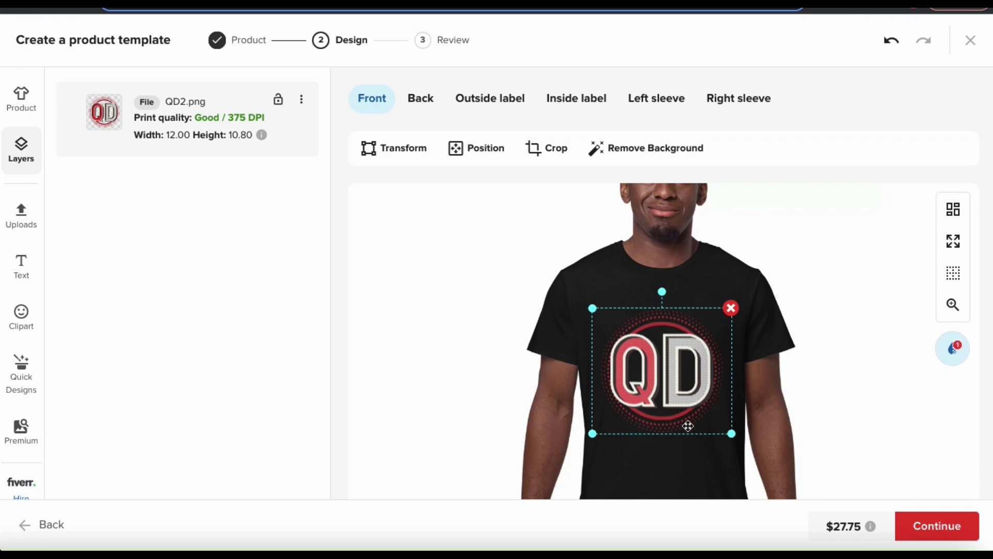
Step: Shrink the QD2.png logo to about 9.83 wide by 8.84 high and move it up onto the chest
{"action": "left_click_drag", "start_coordinate": [731, 433], "coordinate": [718, 419]}
{"action": "left_click_drag", "start_coordinate": [651, 354], "coordinate": [653, 317]}
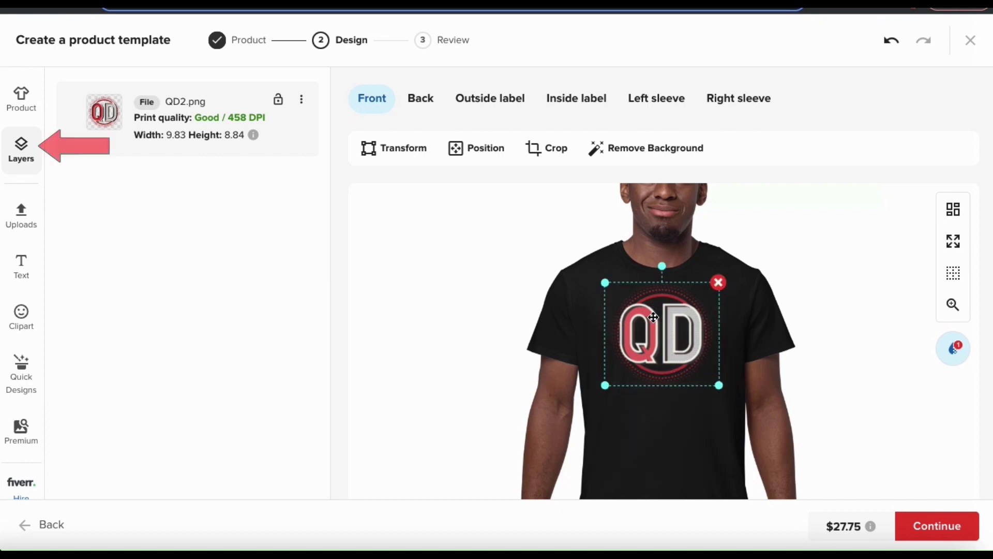
{"action": "left_click", "coordinate": [798, 345]}
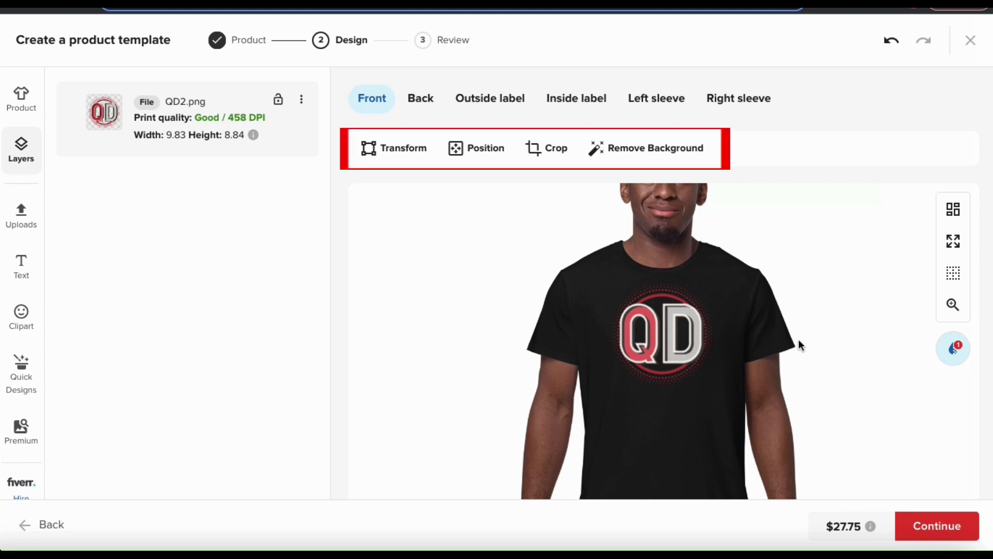
Step: Rotate the QD2.png logo slightly and reset its rotation to 0
{"action": "left_click", "coordinate": [683, 344]}
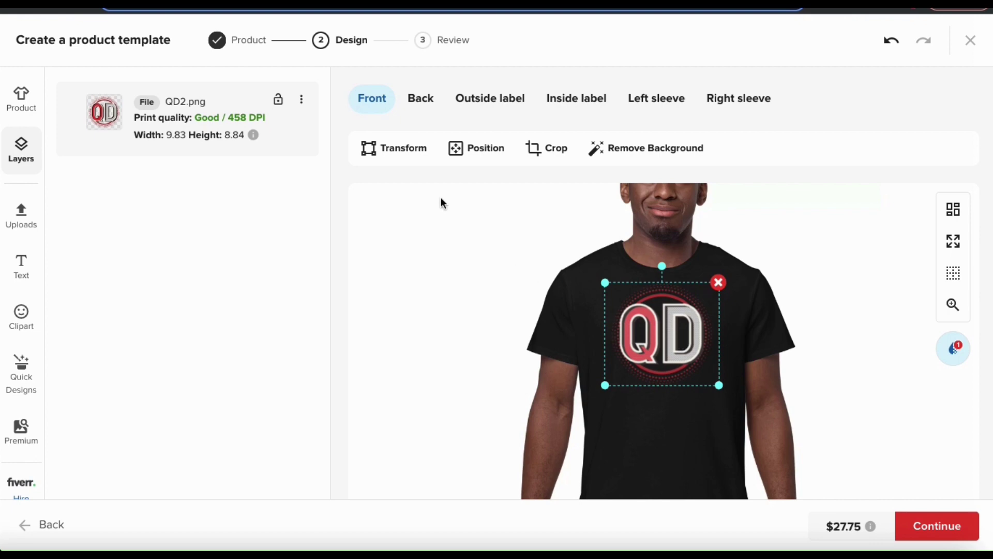
{"action": "left_click", "coordinate": [401, 157]}
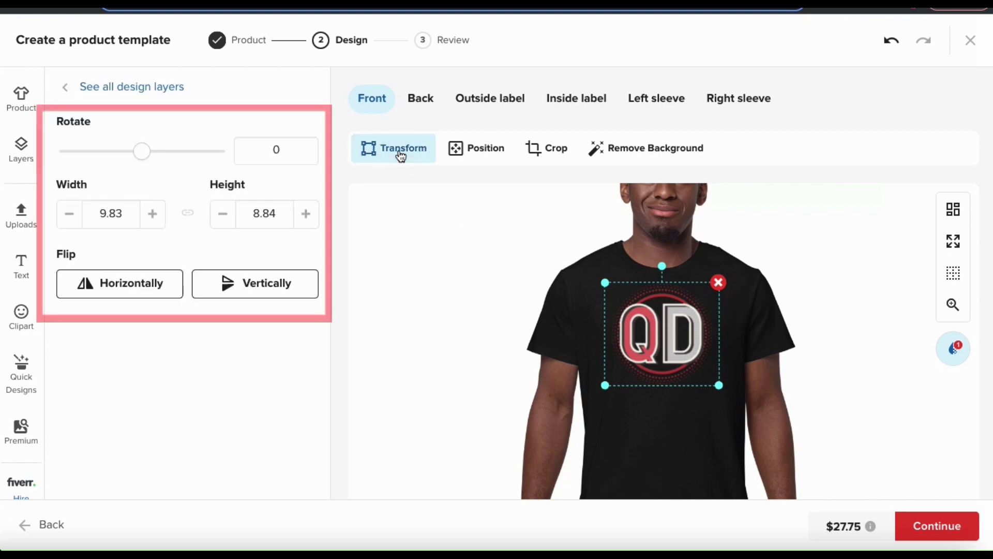
{"action": "left_click", "coordinate": [141, 153]}
{"action": "left_click_drag", "start_coordinate": [140, 153], "coordinate": [145, 153]}
{"action": "left_click", "coordinate": [261, 153]}
{"action": "key", "text": "BackSpace"}
{"action": "type", "text": "0"}
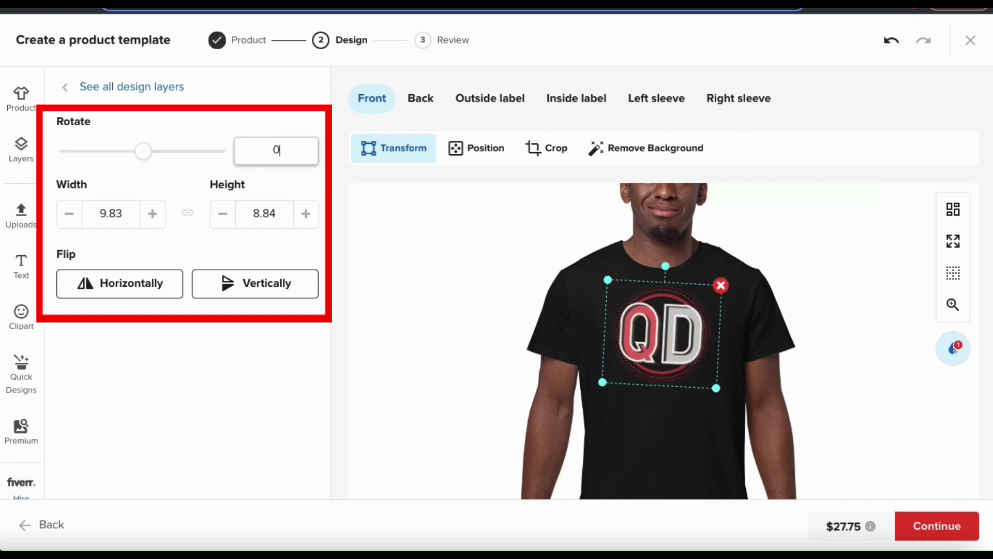
Step: Try flipping the logo horizontally and return it to its original orientation
{"action": "left_click", "coordinate": [151, 296]}
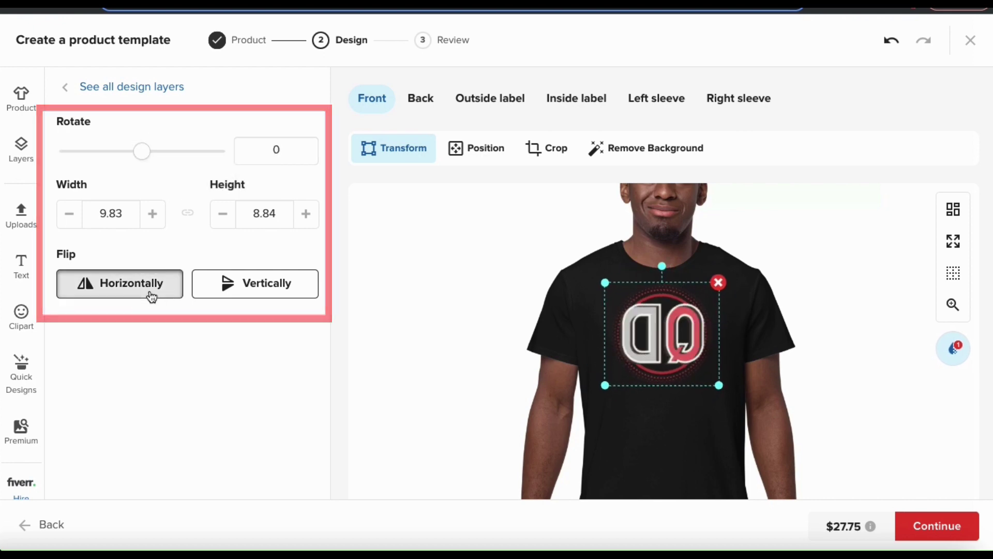
{"action": "left_click", "coordinate": [224, 284]}
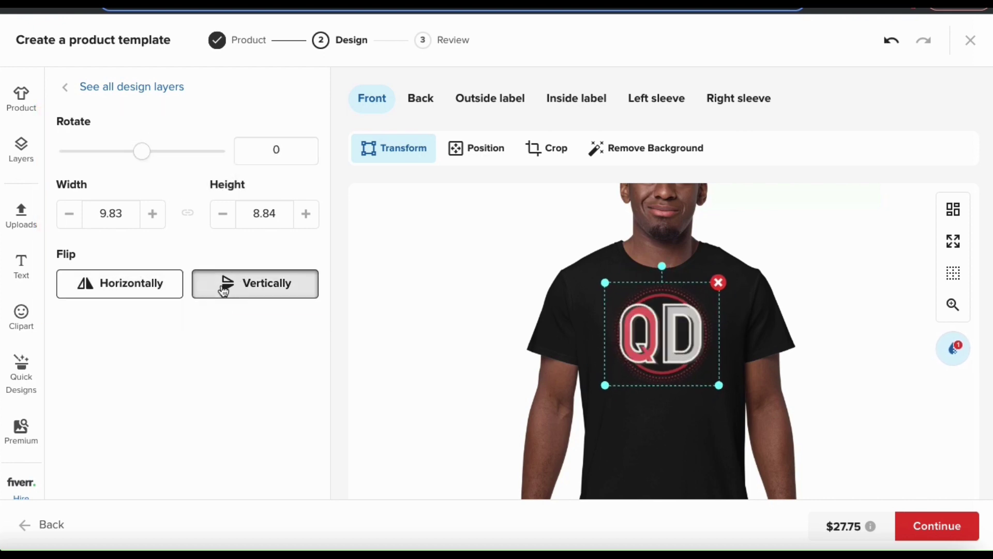
{"action": "left_click", "coordinate": [488, 215]}
Step: Try aligning the logo to the print area's left, right and bottom edges and centering it vertically
{"action": "left_click", "coordinate": [483, 149]}
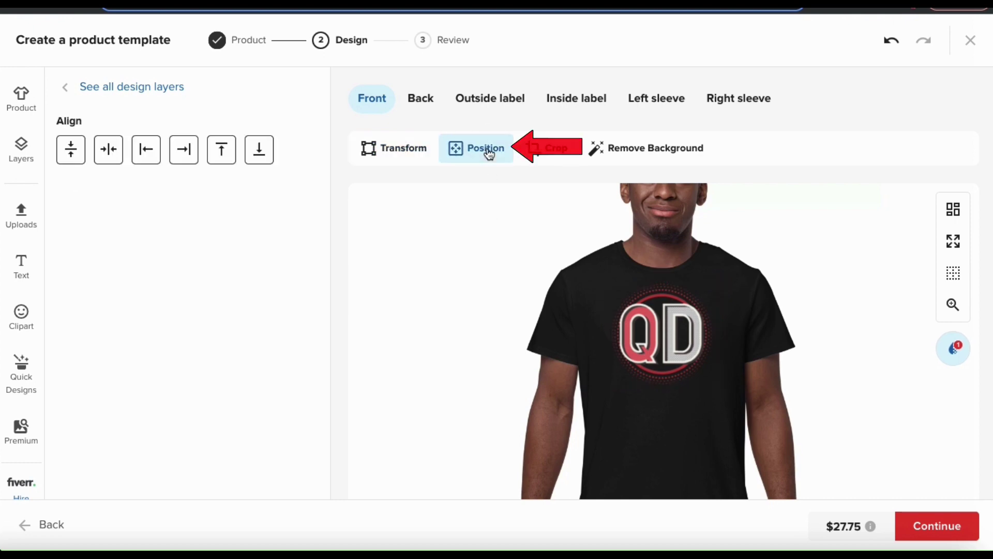
{"action": "left_click", "coordinate": [146, 150]}
{"action": "left_click", "coordinate": [184, 150]}
{"action": "left_click", "coordinate": [253, 154]}
{"action": "left_click", "coordinate": [71, 150]}
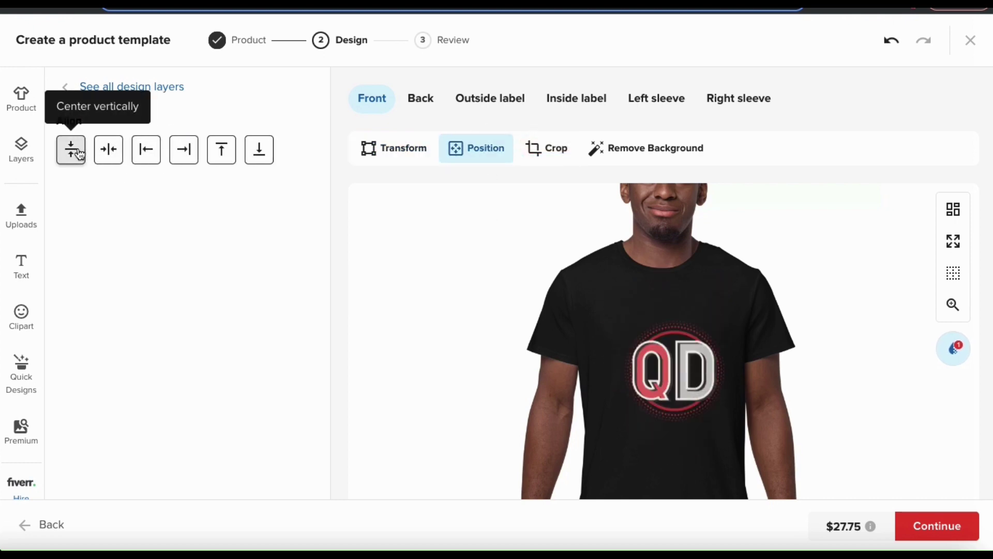
Step: Center the logo horizontally on the shirt and move it back up onto the chest
{"action": "left_click", "coordinate": [108, 151]}
{"action": "left_click", "coordinate": [666, 381]}
{"action": "left_click_drag", "start_coordinate": [665, 381], "coordinate": [665, 345]}
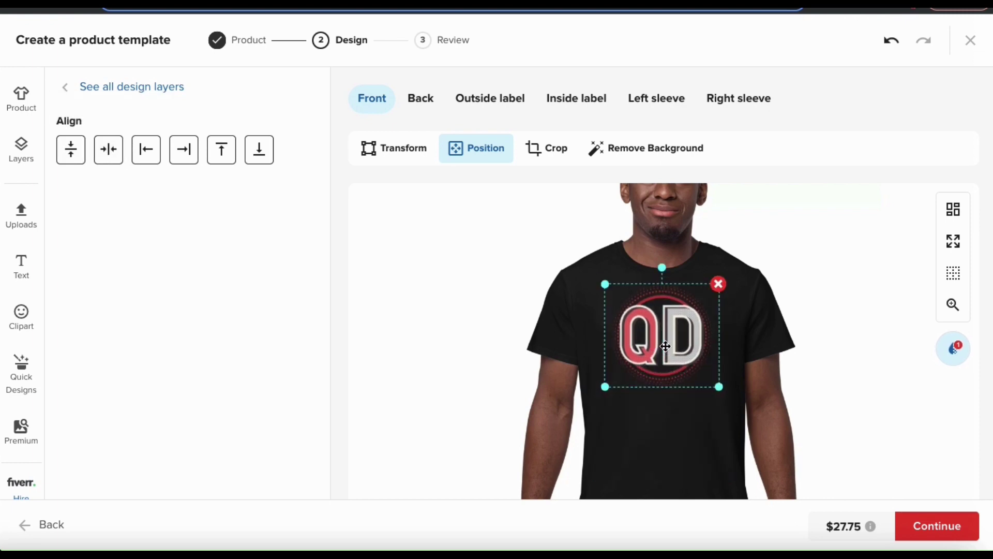
{"action": "left_click", "coordinate": [843, 332]}
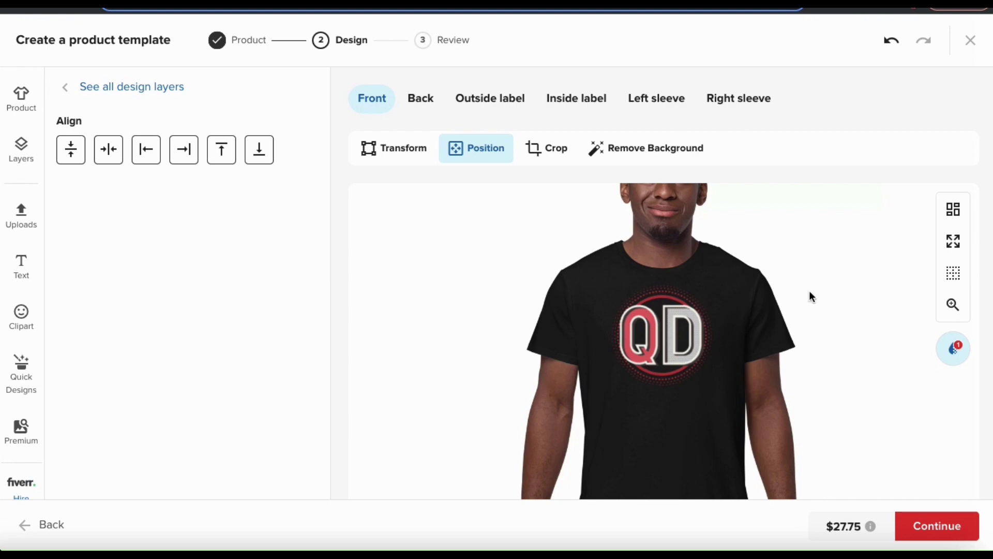
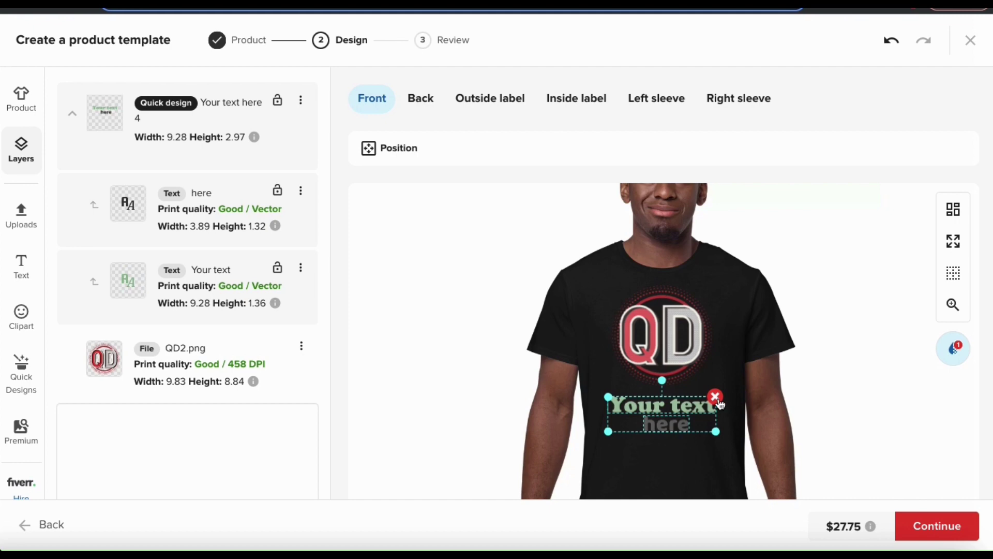
Step: Remove the "Your text here" quick design from below the logo
{"action": "left_click", "coordinate": [716, 397]}
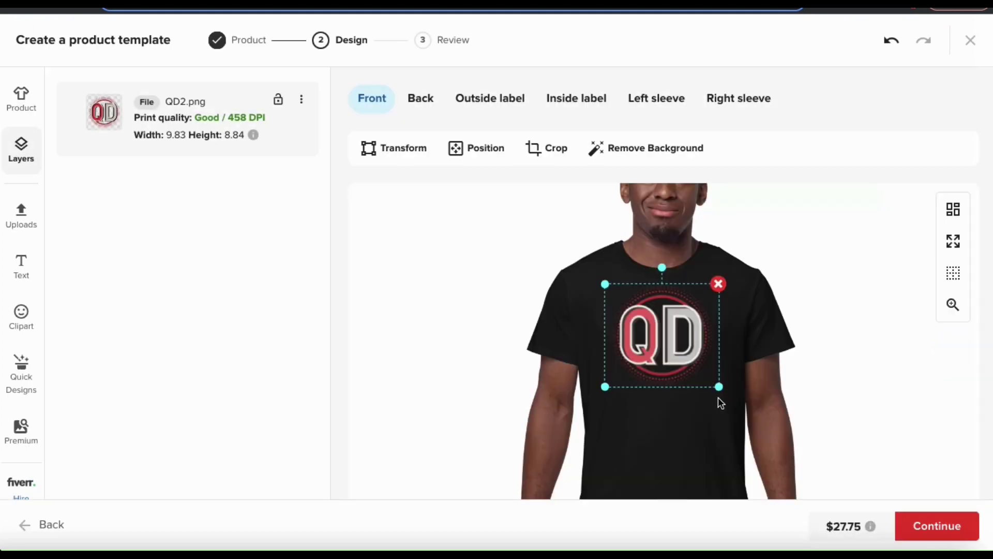
Step: Add a text layer with the owner's website address to the shirt's front
{"action": "left_click", "coordinate": [23, 272]}
{"action": "type", "text": "JasonGandy.in"}
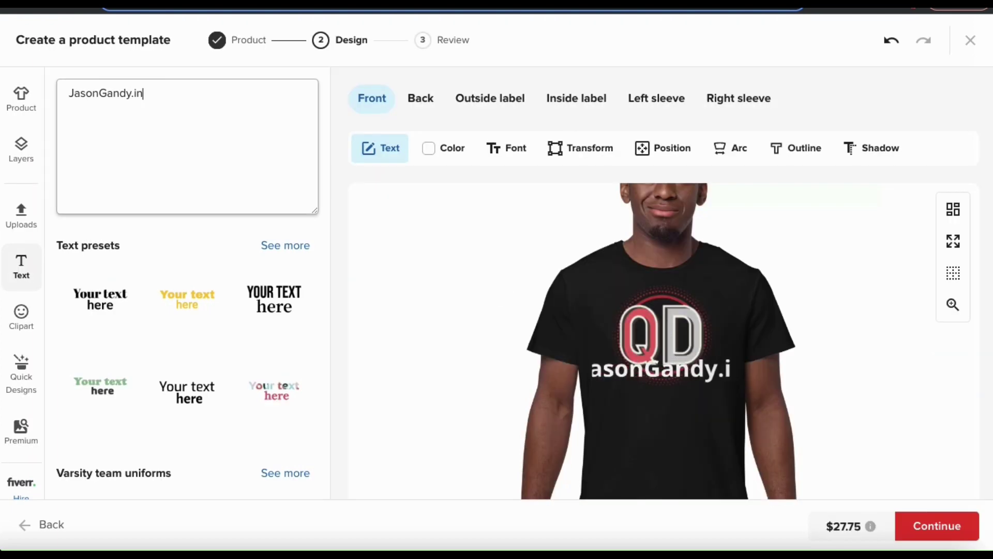
{"action": "type", "text": "fo"}
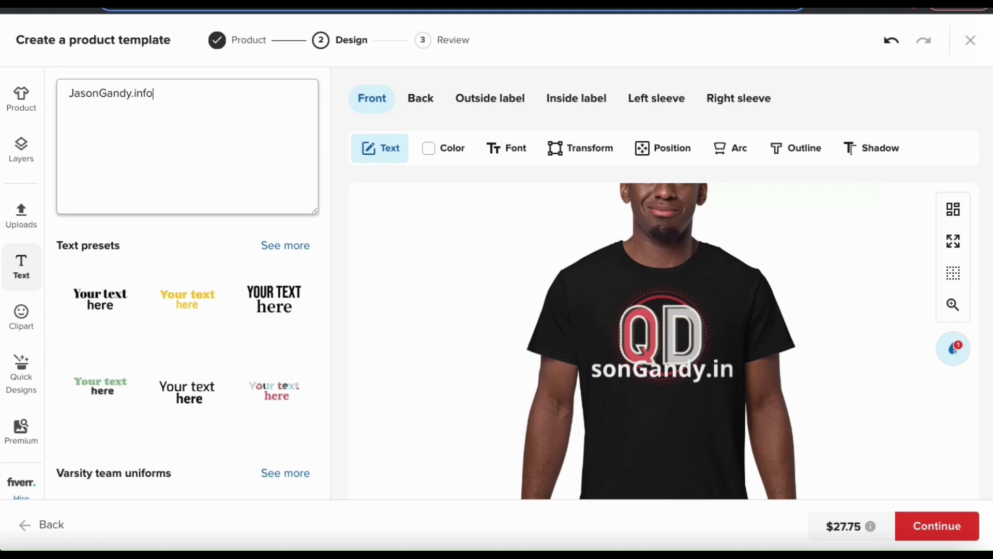
Step: Shrink the website text to fit beneath the logo and color it Carmine
{"action": "left_click", "coordinate": [658, 376]}
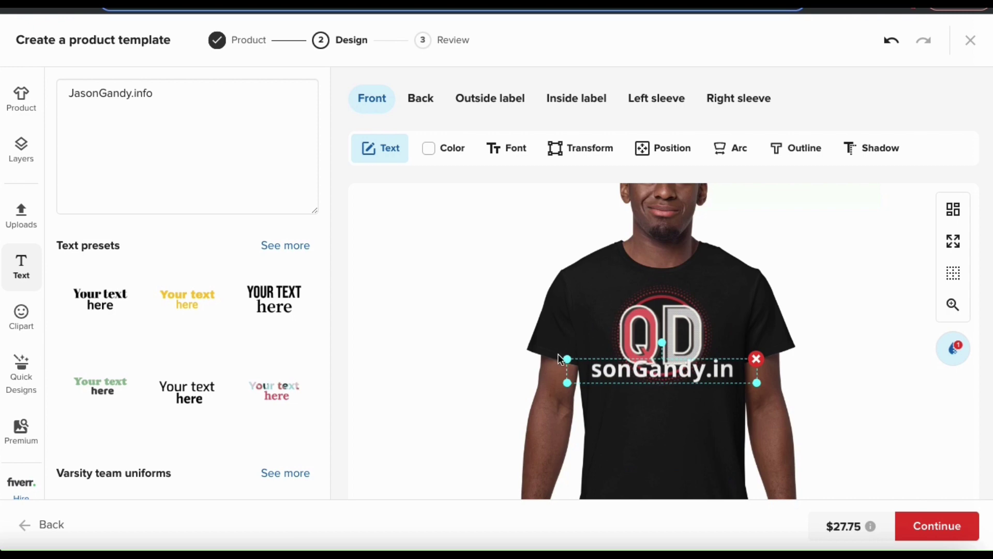
{"action": "left_click_drag", "start_coordinate": [564, 355], "coordinate": [653, 397]}
{"action": "left_click", "coordinate": [439, 150]}
{"action": "left_click", "coordinate": [152, 204]}
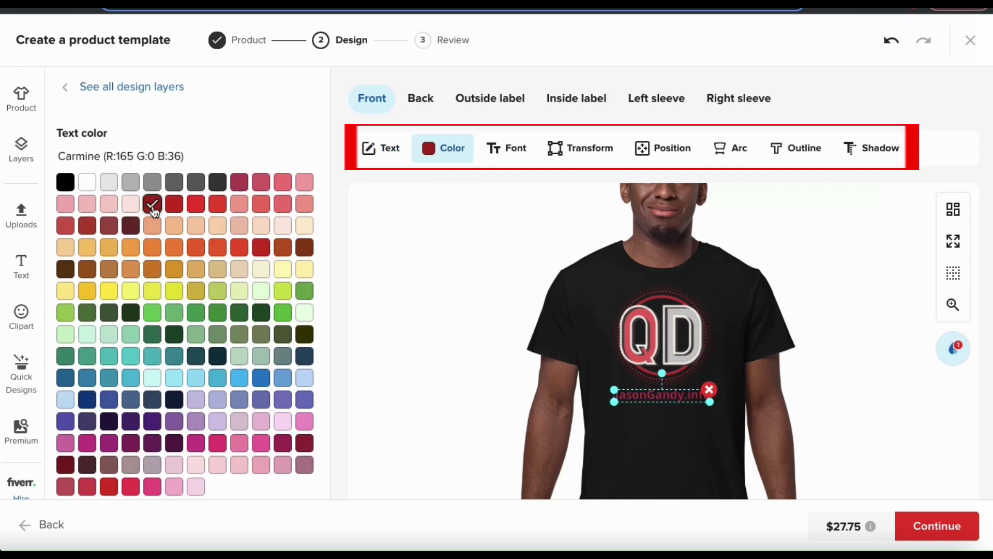
{"action": "left_click", "coordinate": [396, 202]}
Step: Try several fonts for the website text, including Alata
{"action": "left_click", "coordinate": [506, 149]}
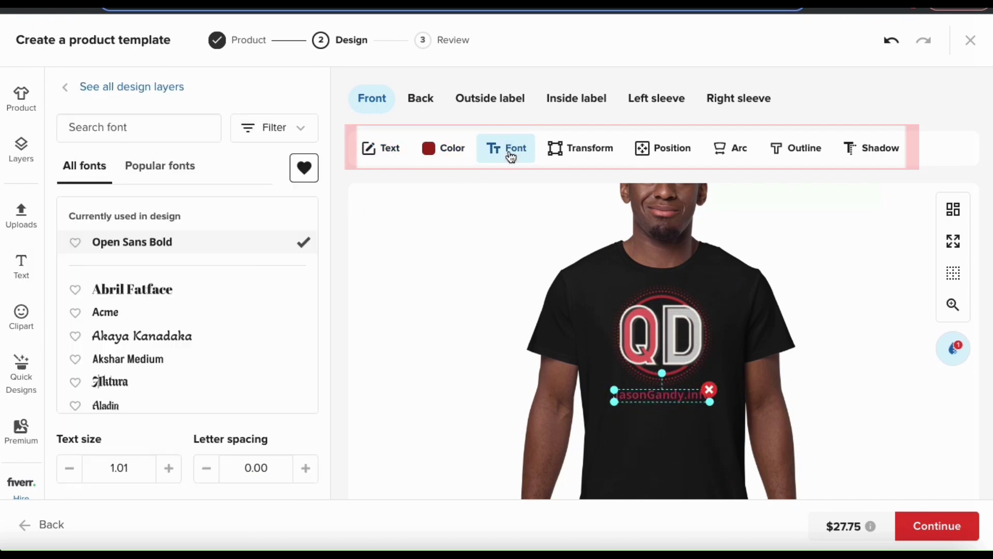
{"action": "left_click", "coordinate": [202, 320]}
{"action": "scroll", "coordinate": [201, 351], "scroll_direction": "down", "scroll_amount": 3}
{"action": "left_click", "coordinate": [198, 362]}
{"action": "scroll", "coordinate": [195, 357], "scroll_direction": "down", "scroll_amount": 3}
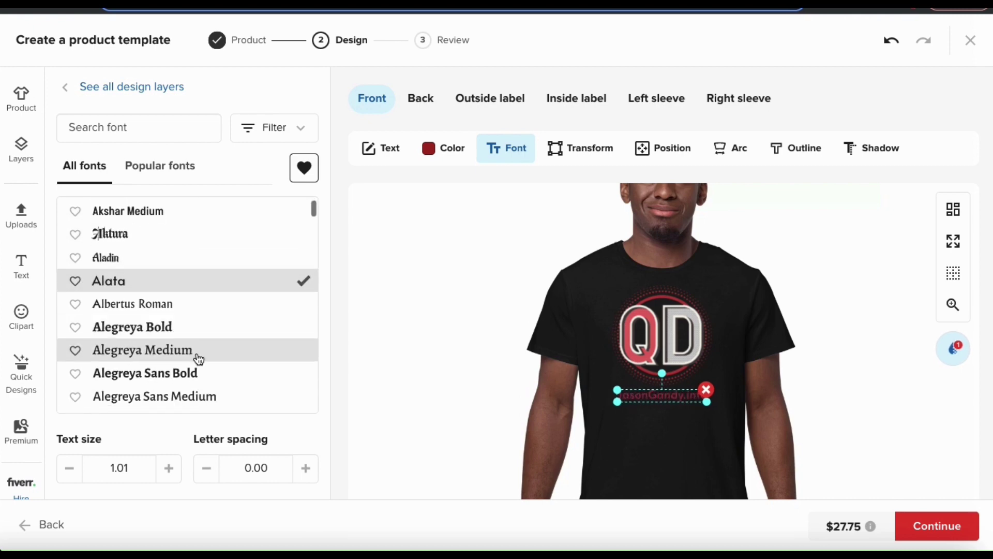
{"action": "left_click", "coordinate": [204, 295]}
{"action": "scroll", "coordinate": [205, 294], "scroll_direction": "down", "scroll_amount": 4}
{"action": "left_click", "coordinate": [204, 292]}
Step: Bend the website text into an arc and open its transform settings
{"action": "left_click", "coordinate": [662, 149]}
{"action": "left_click", "coordinate": [738, 160]}
{"action": "left_click_drag", "start_coordinate": [143, 151], "coordinate": [180, 157]}
{"action": "left_click", "coordinate": [582, 150]}
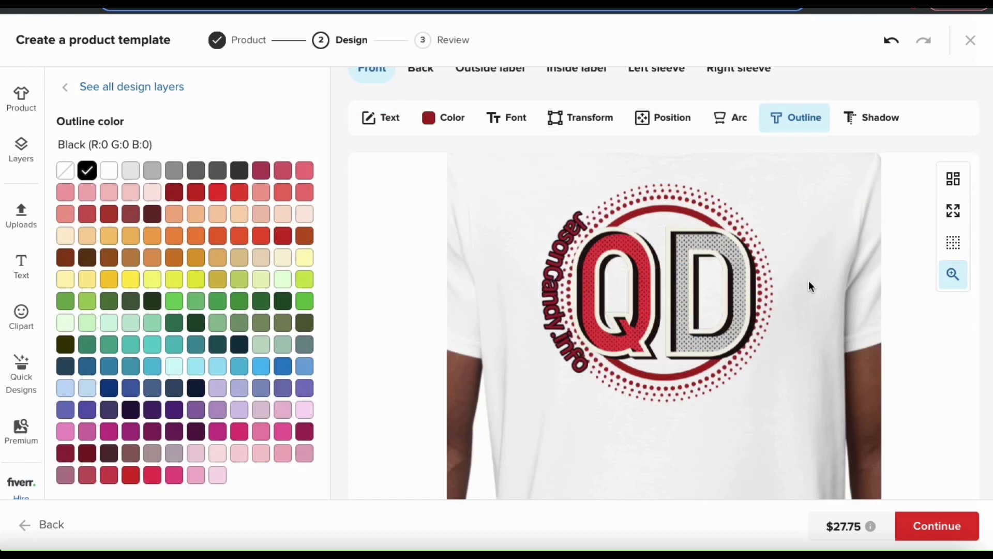
Step: Try a black shadow on the curved text and undo the shadow and outline
{"action": "left_click", "coordinate": [871, 118]}
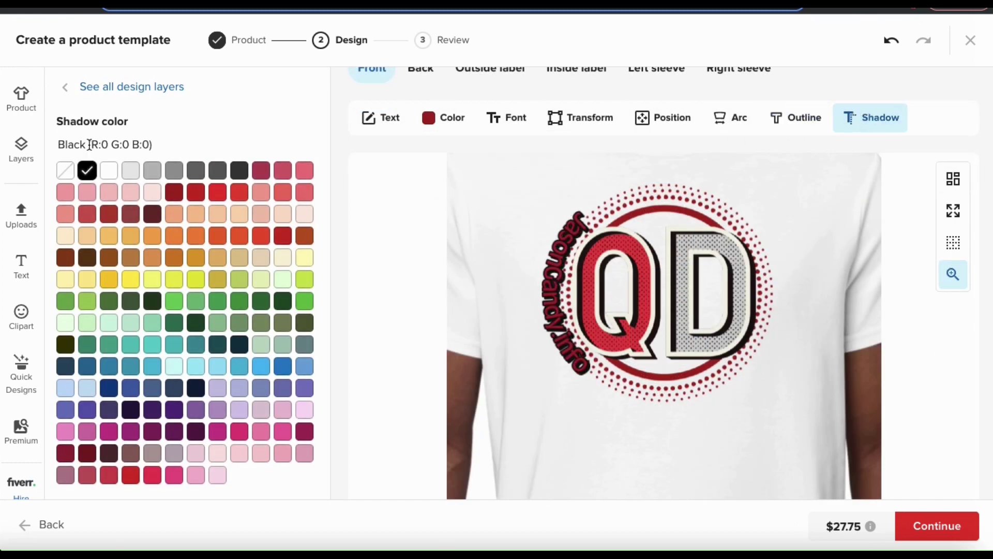
{"action": "key", "text": "ctrl+z"}
Step: Delete the curved website text beside the logo
{"action": "left_click", "coordinate": [550, 293]}
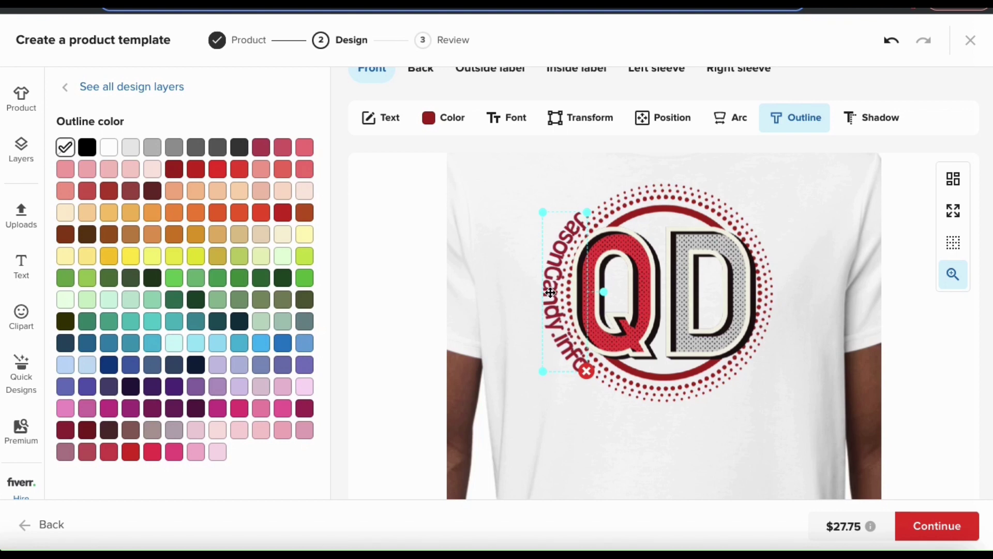
{"action": "left_click", "coordinate": [586, 372]}
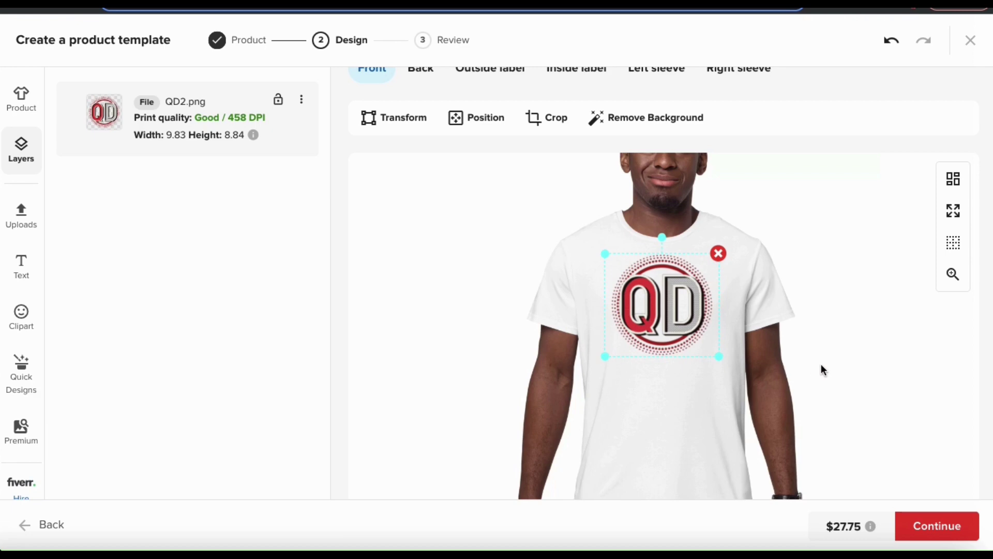
{"action": "scroll", "coordinate": [821, 365], "scroll_direction": "up", "scroll_amount": 1}
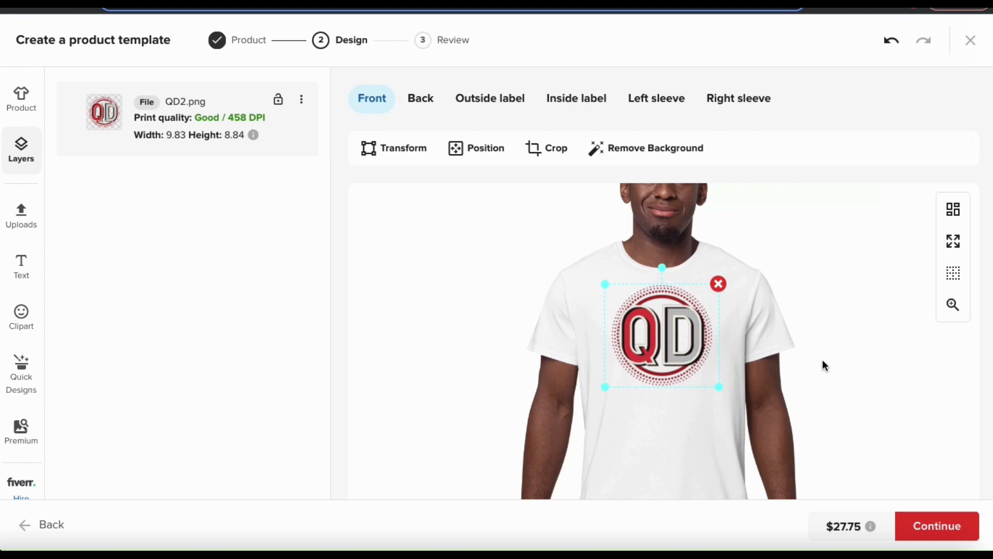
Step: Browse the clipart library's categories to see which graphics are available for the shirt
{"action": "left_click", "coordinate": [20, 321]}
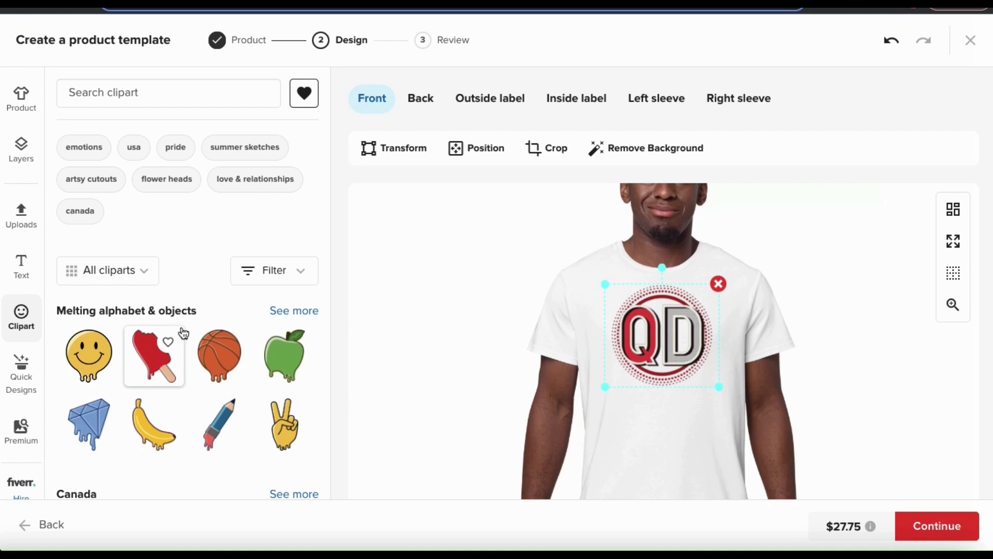
{"action": "scroll", "coordinate": [184, 333], "scroll_direction": "down", "scroll_amount": 3}
{"action": "scroll", "coordinate": [184, 333], "scroll_direction": "down", "scroll_amount": 5}
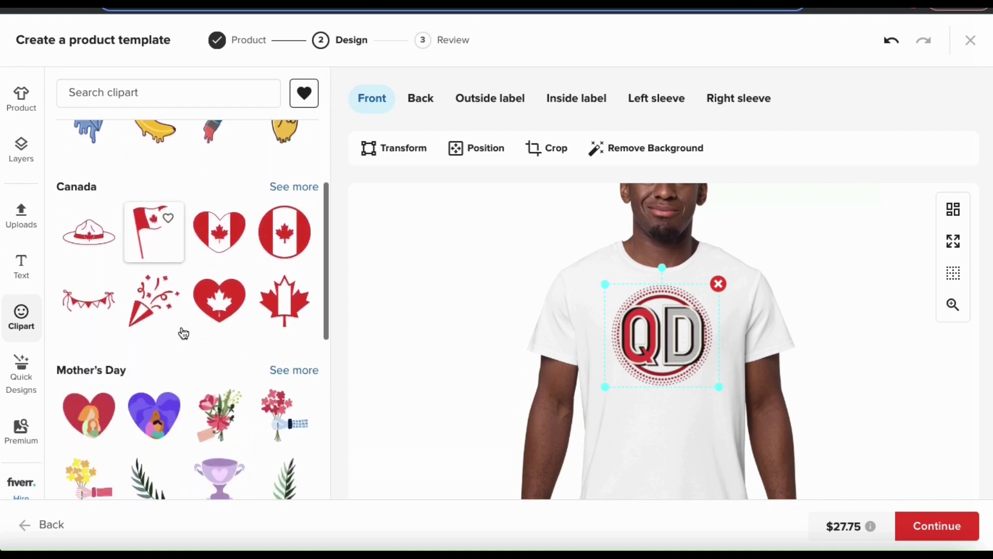
{"action": "scroll", "coordinate": [182, 332], "scroll_direction": "down", "scroll_amount": 6}
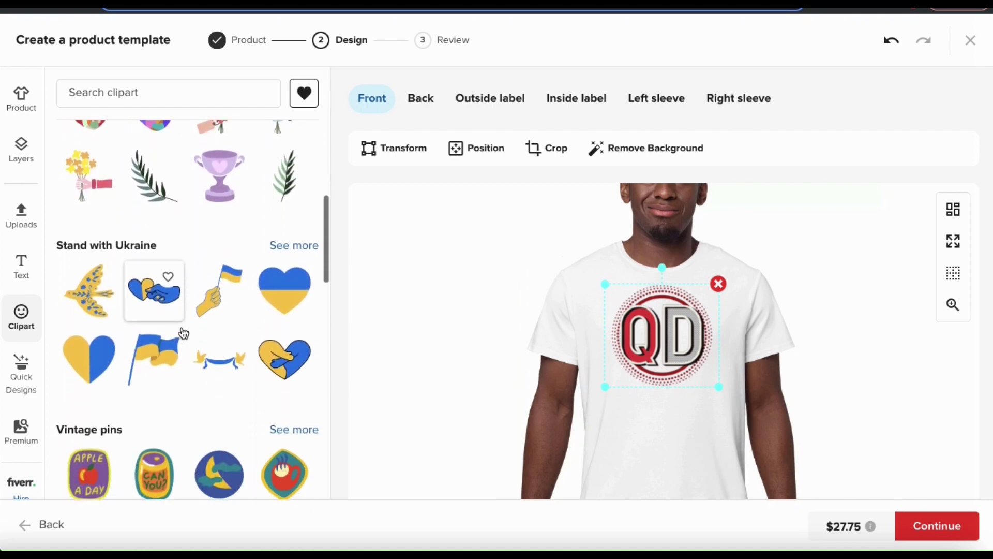
{"action": "scroll", "coordinate": [182, 332], "scroll_direction": "down", "scroll_amount": 8}
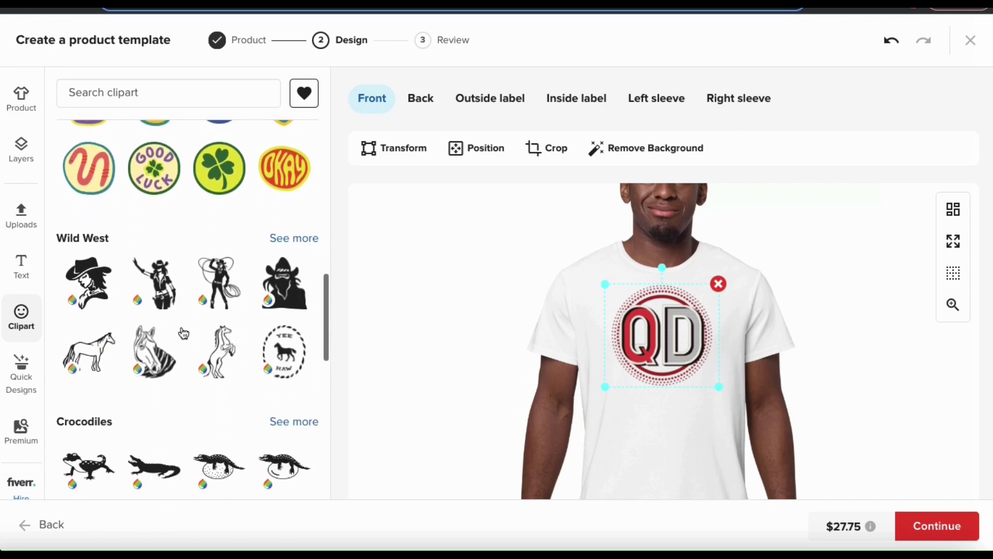
{"action": "scroll", "coordinate": [182, 332], "scroll_direction": "down", "scroll_amount": 6}
{"action": "scroll", "coordinate": [183, 332], "scroll_direction": "down", "scroll_amount": 2}
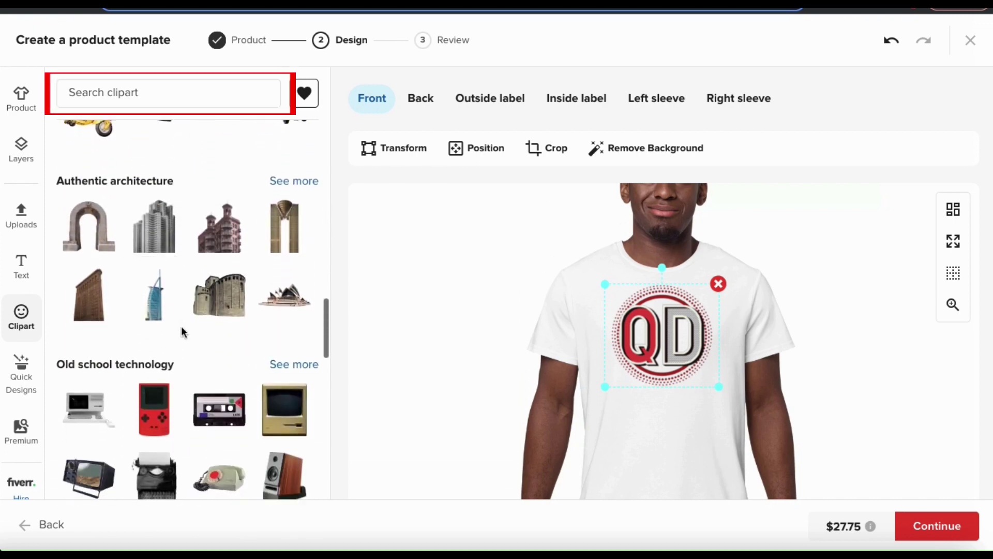
{"action": "scroll", "coordinate": [182, 331], "scroll_direction": "up", "scroll_amount": 20}
{"action": "scroll", "coordinate": [181, 326], "scroll_direction": "up", "scroll_amount": 3}
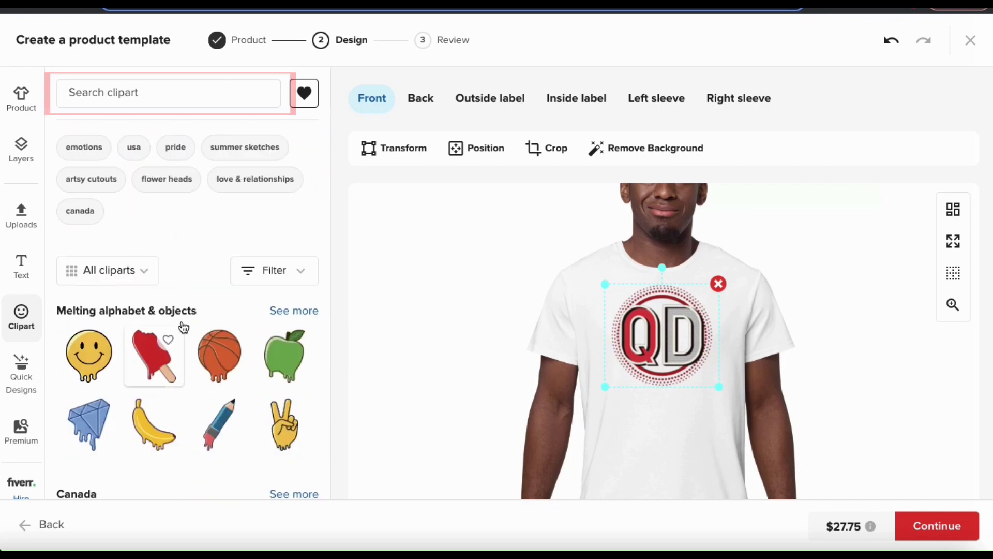
Step: Search the clipart library for "abstract" and add the narrow four-pointed star to the shirt's front
{"action": "left_click", "coordinate": [134, 89]}
{"action": "type", "text": "abstract"}
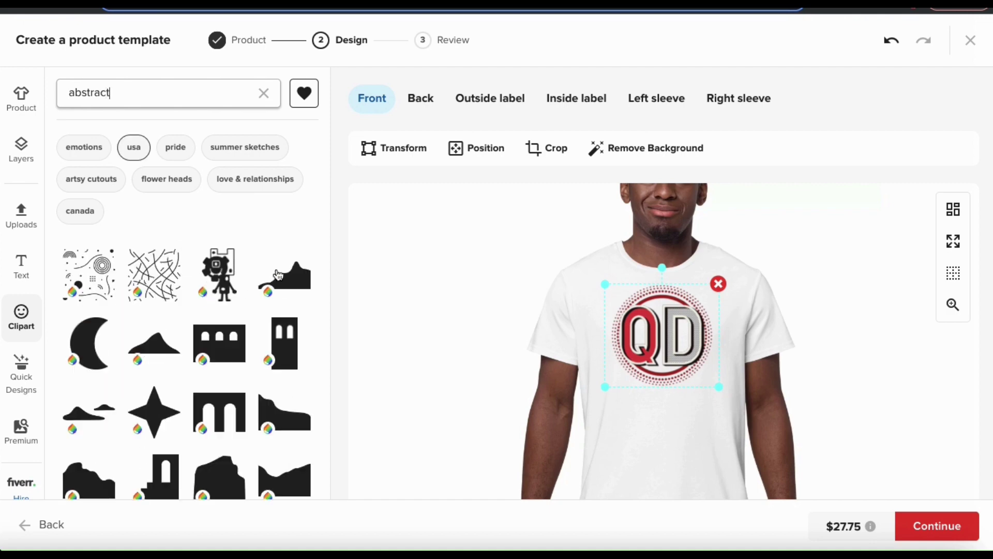
{"action": "scroll", "coordinate": [264, 269], "scroll_direction": "down", "scroll_amount": 2}
{"action": "scroll", "coordinate": [265, 250], "scroll_direction": "down", "scroll_amount": 2}
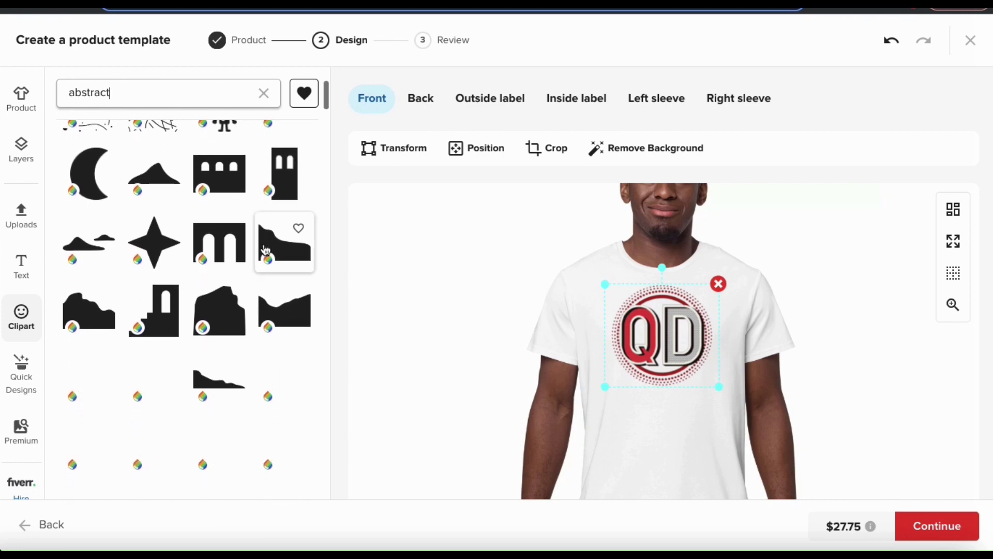
{"action": "scroll", "coordinate": [266, 250], "scroll_direction": "down", "scroll_amount": 2}
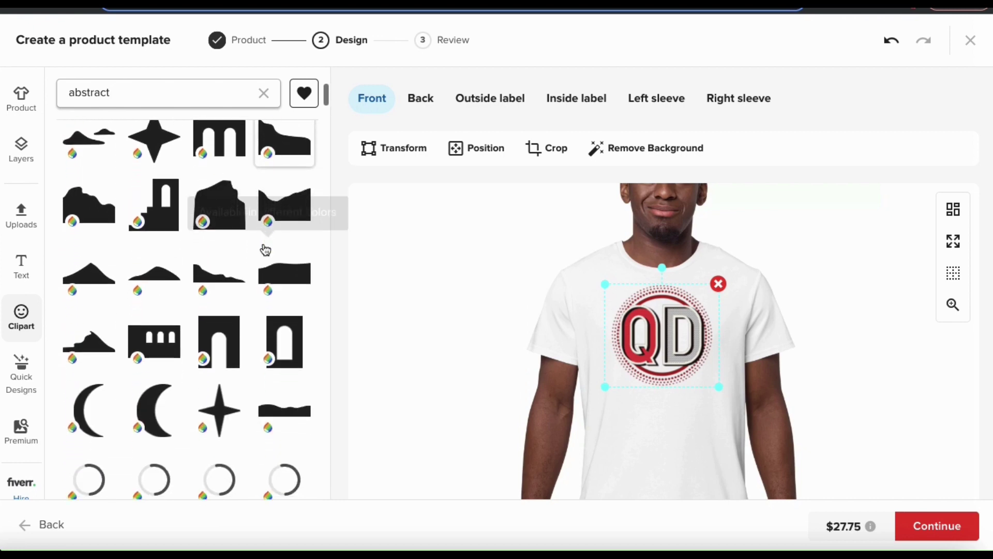
{"action": "scroll", "coordinate": [266, 250], "scroll_direction": "down", "scroll_amount": 3}
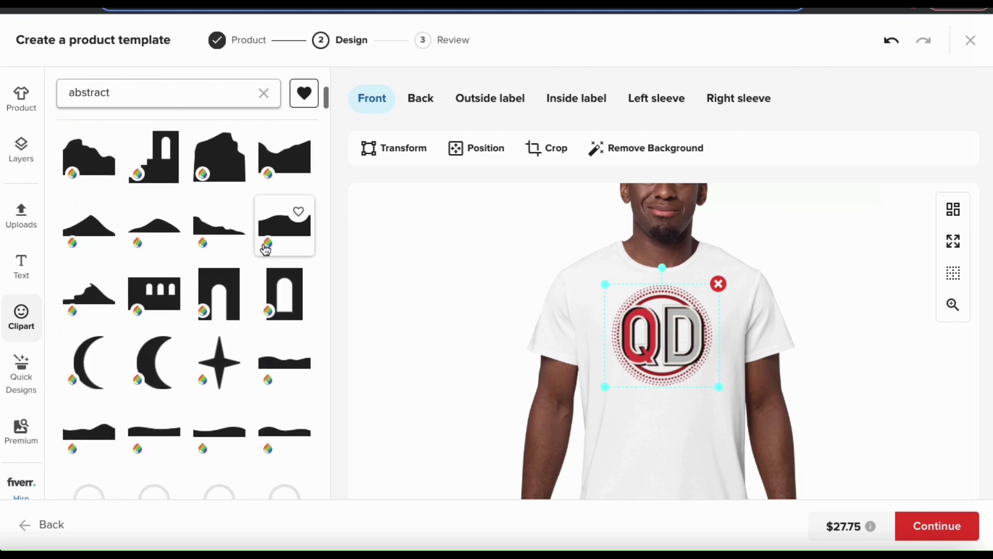
{"action": "scroll", "coordinate": [266, 250], "scroll_direction": "down", "scroll_amount": 3}
{"action": "scroll", "coordinate": [225, 266], "scroll_direction": "up", "scroll_amount": 4}
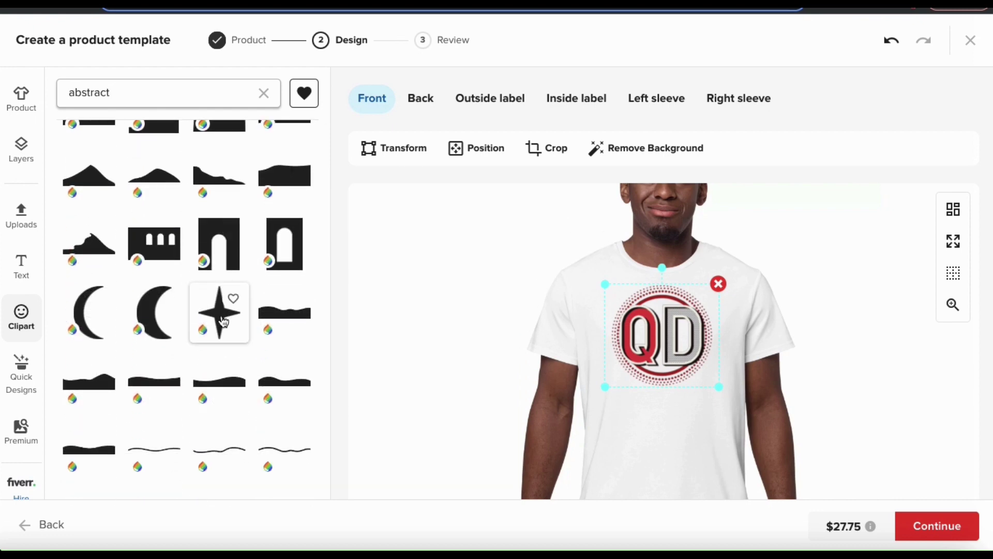
{"action": "left_click", "coordinate": [223, 326]}
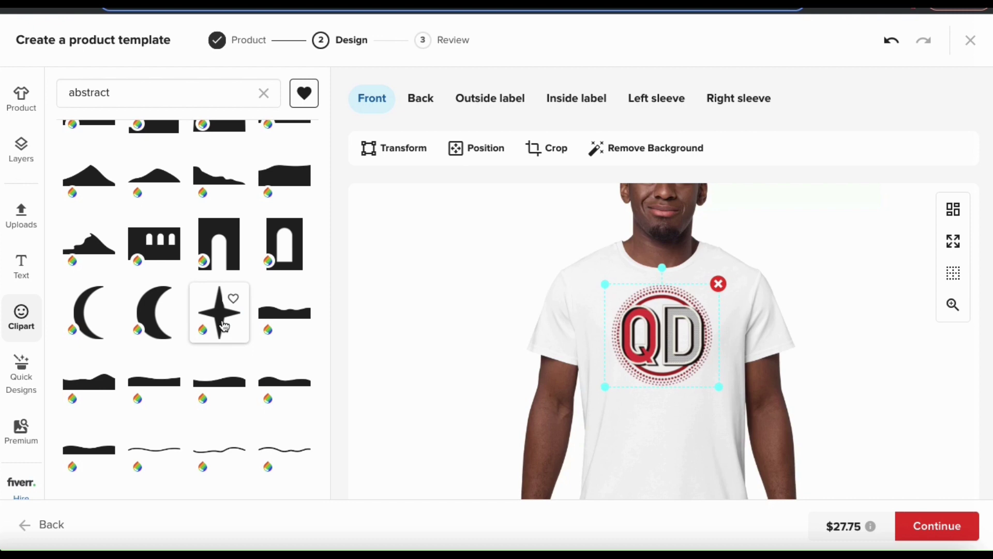
{"action": "left_click", "coordinate": [222, 325]}
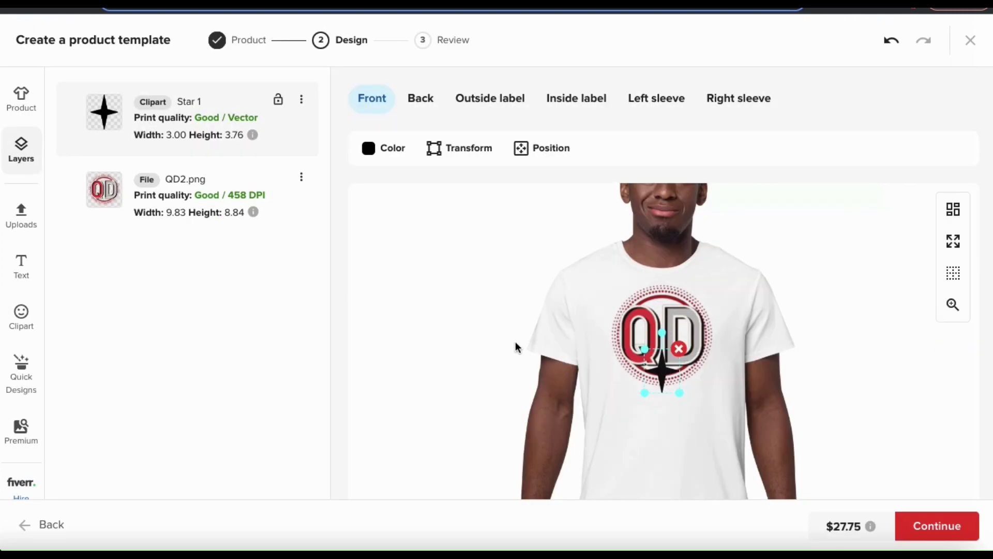
Step: Try the star clipart in Paris Daisy 2 around the edge of the logo, and delete it from the shirt
{"action": "left_click_drag", "start_coordinate": [667, 371], "coordinate": [704, 299]}
{"action": "left_click", "coordinate": [374, 149]}
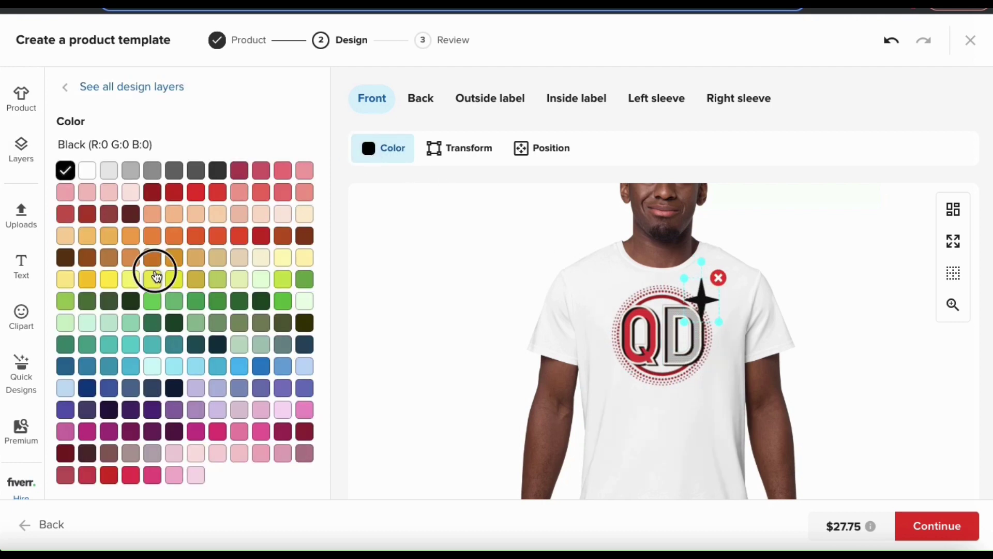
{"action": "left_click", "coordinate": [156, 277]}
{"action": "left_click_drag", "start_coordinate": [701, 299], "coordinate": [626, 385]}
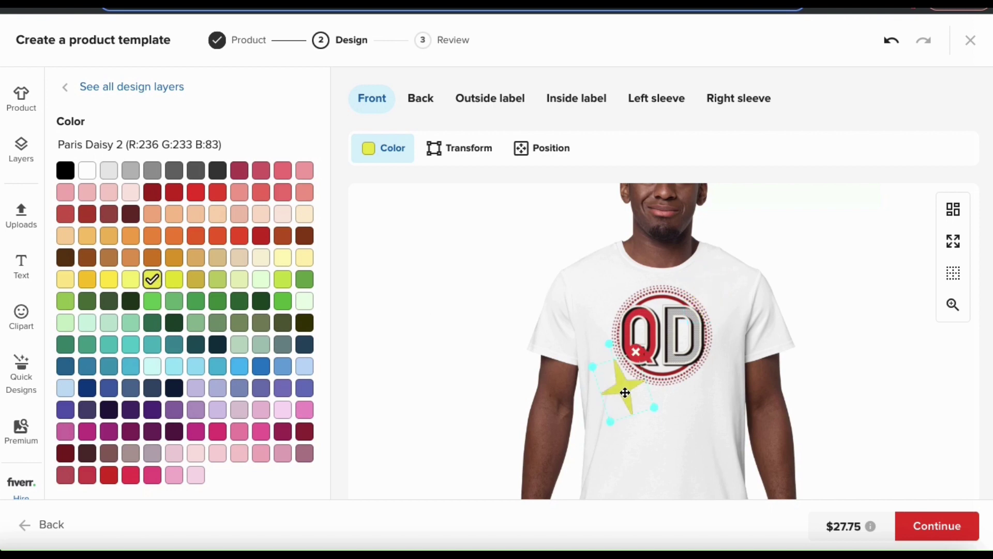
{"action": "left_click", "coordinate": [637, 353]}
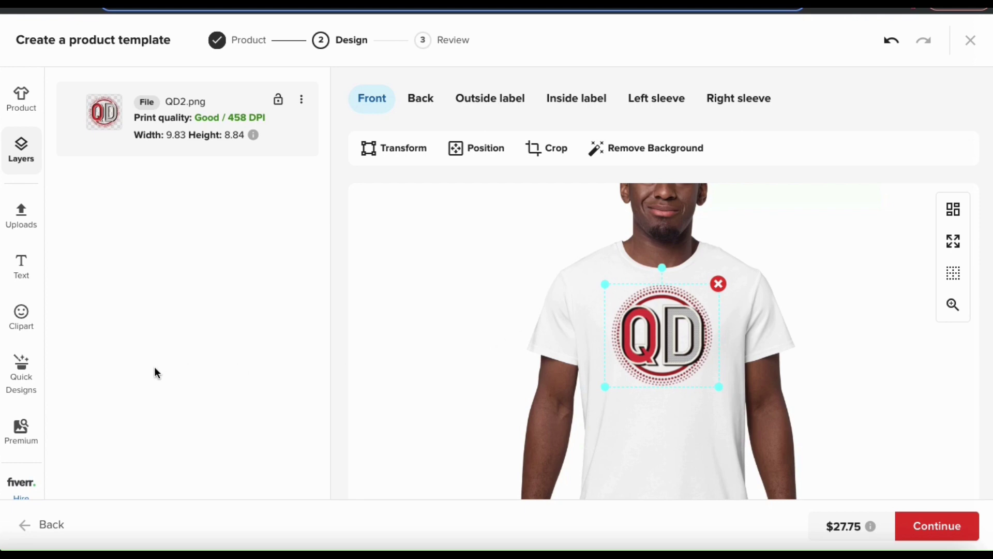
Step: Add the quick design of a coffee cup with a heart speech bubble from the Coffee lovers category
{"action": "left_click", "coordinate": [29, 383]}
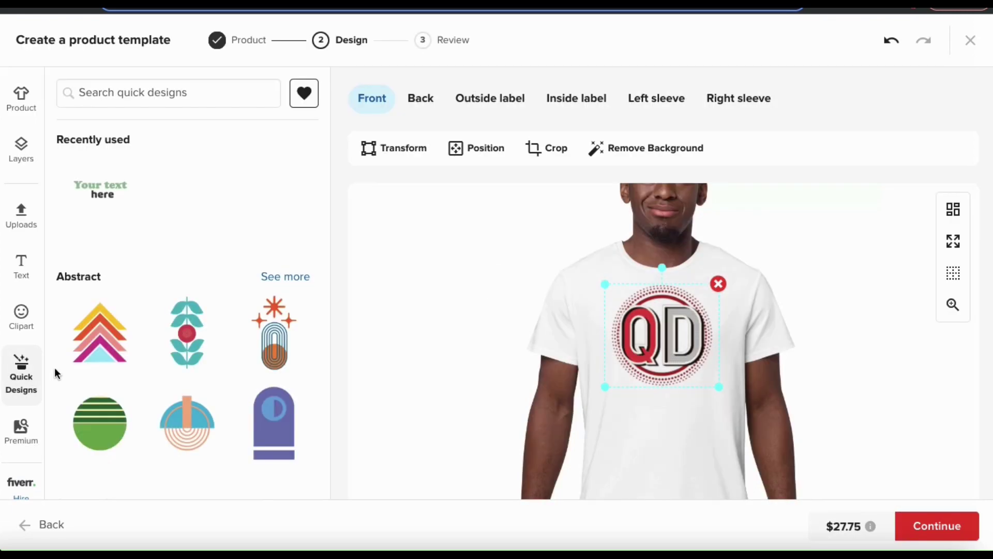
{"action": "scroll", "coordinate": [164, 362], "scroll_direction": "down", "scroll_amount": 3}
{"action": "scroll", "coordinate": [165, 364], "scroll_direction": "down", "scroll_amount": 6}
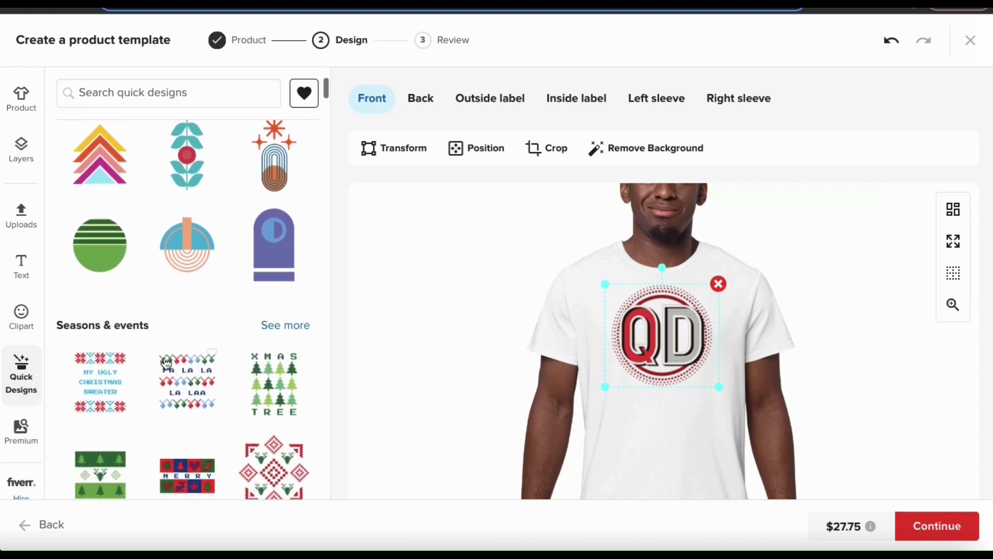
{"action": "scroll", "coordinate": [165, 364], "scroll_direction": "down", "scroll_amount": 6}
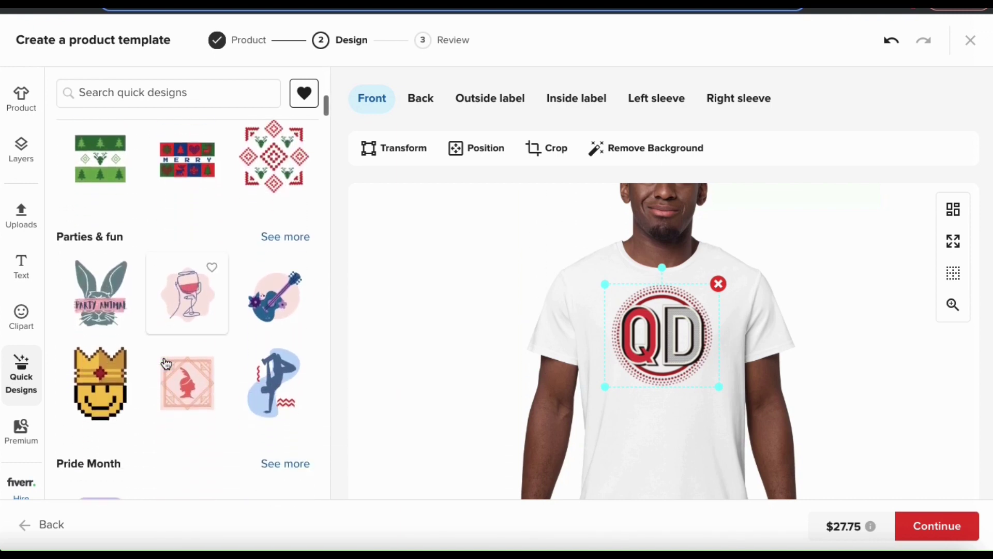
{"action": "scroll", "coordinate": [165, 364], "scroll_direction": "down", "scroll_amount": 7}
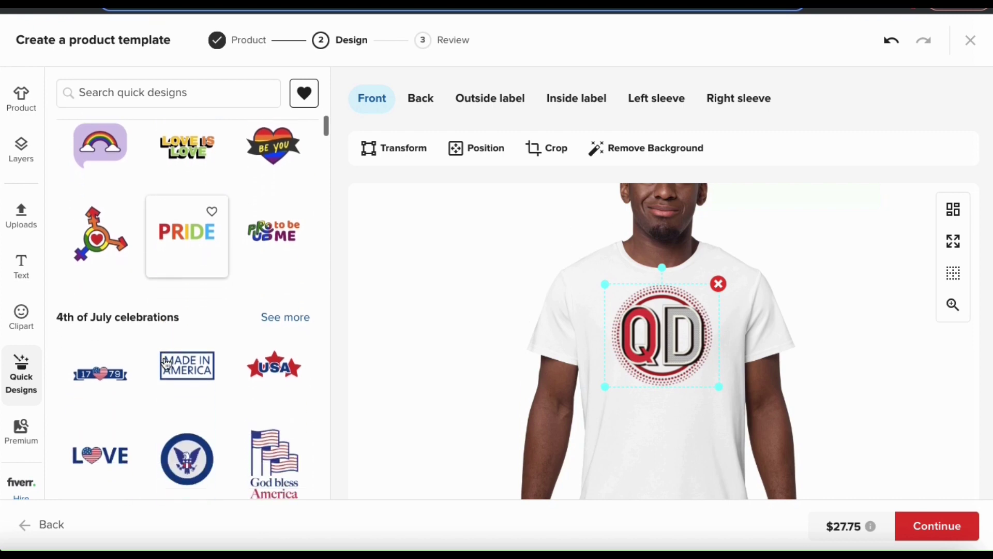
{"action": "scroll", "coordinate": [165, 364], "scroll_direction": "down", "scroll_amount": 7}
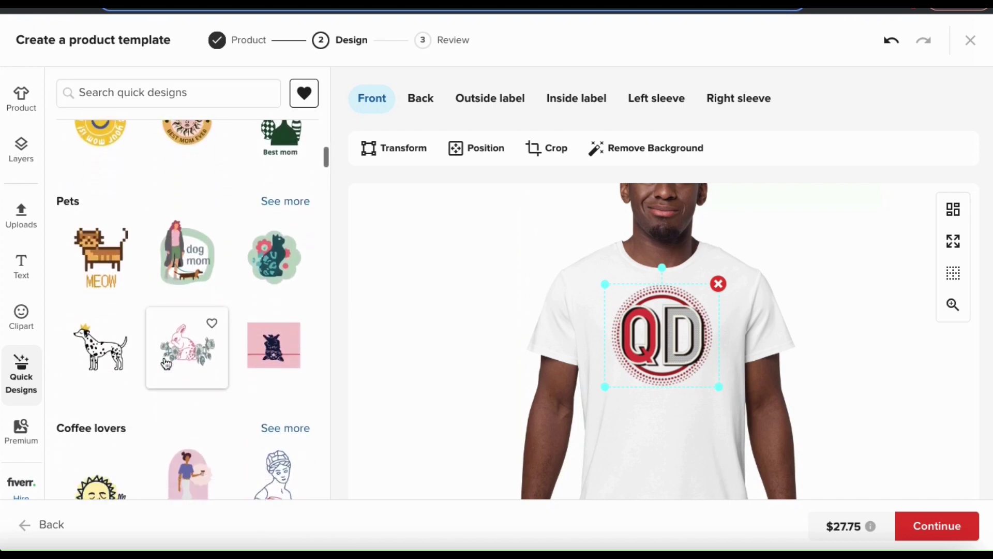
{"action": "scroll", "coordinate": [166, 363], "scroll_direction": "down", "scroll_amount": 4}
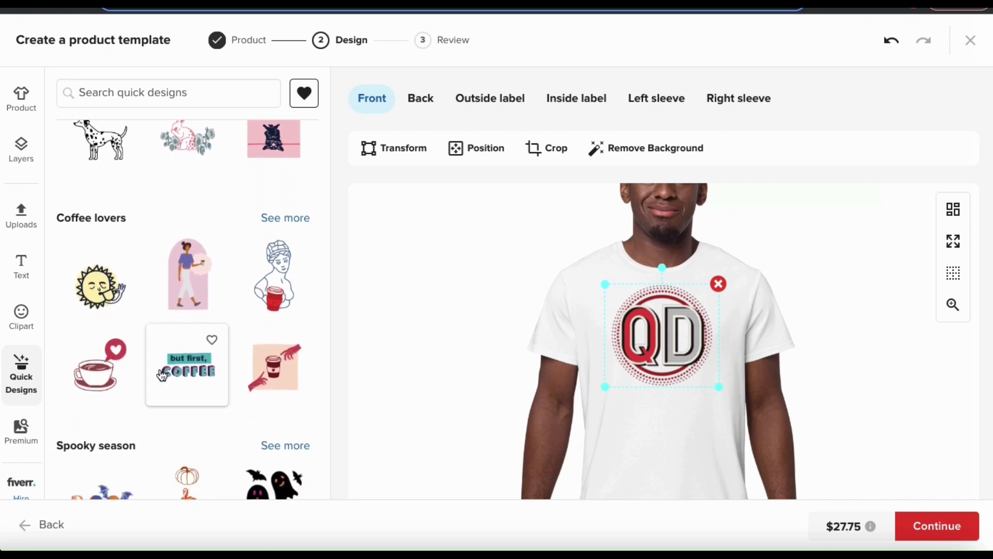
{"action": "left_click", "coordinate": [111, 381]}
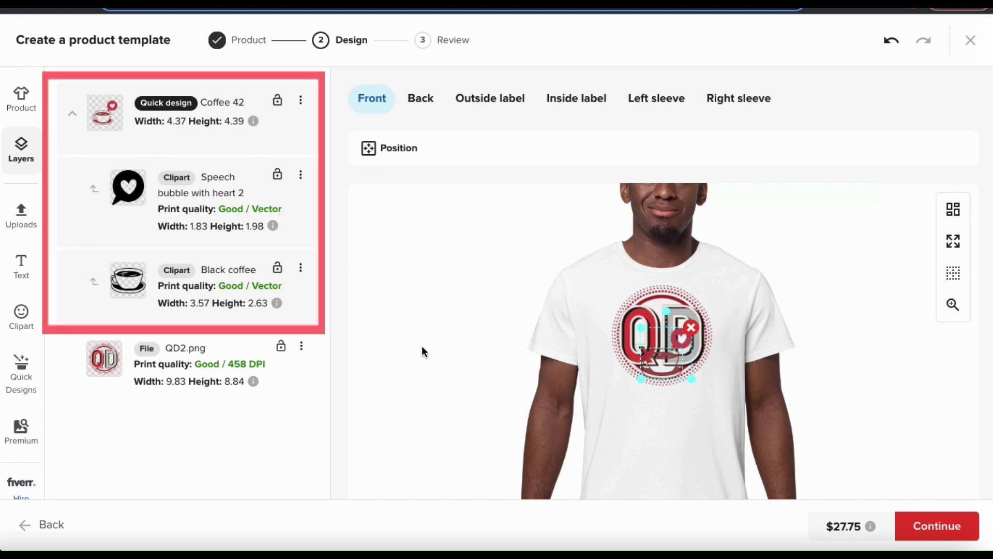
Step: Move the coffee design lower on the shirt, enlarge it to about 9.31 by 9.31, and delete it
{"action": "left_click_drag", "start_coordinate": [661, 356], "coordinate": [626, 386]}
{"action": "left_click_drag", "start_coordinate": [700, 430], "coordinate": [701, 406]}
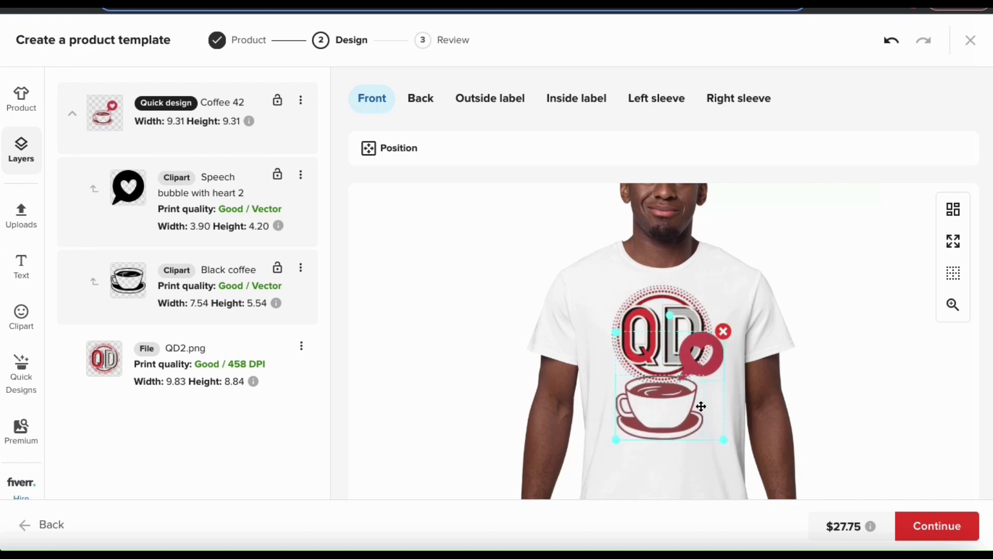
{"action": "left_click", "coordinate": [724, 332]}
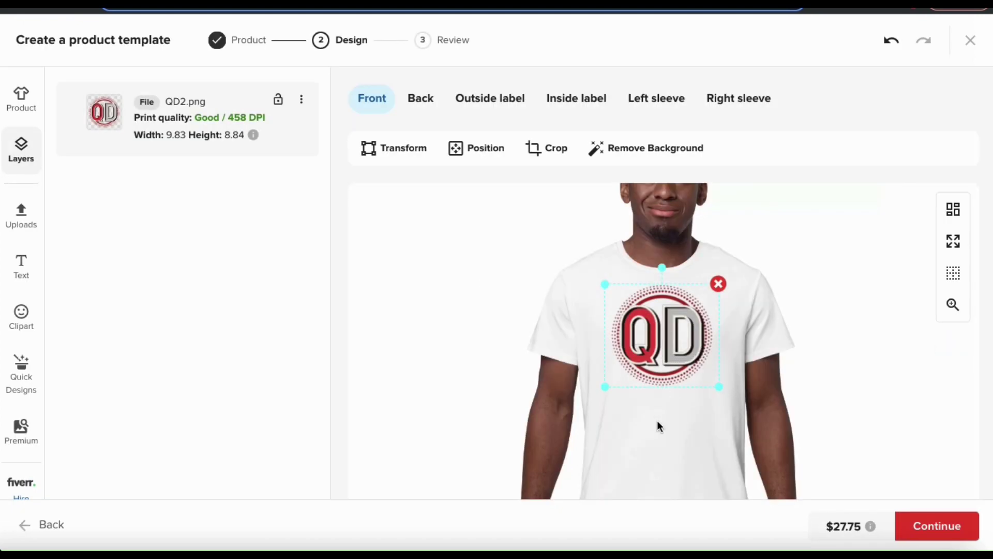
{"action": "left_click", "coordinate": [645, 442]}
Step: View the back print placement and the store's file library available for it
{"action": "left_click", "coordinate": [432, 102]}
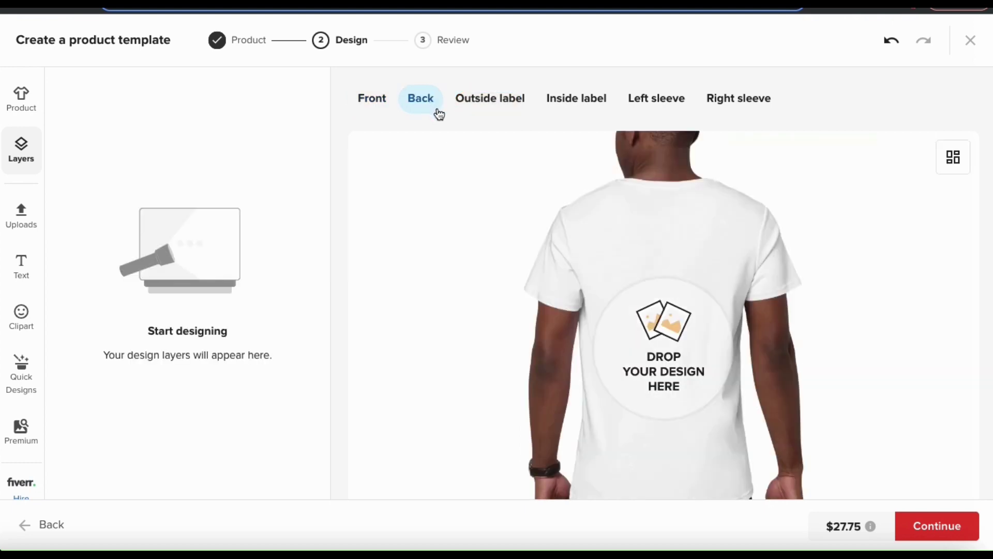
{"action": "left_click", "coordinate": [641, 317]}
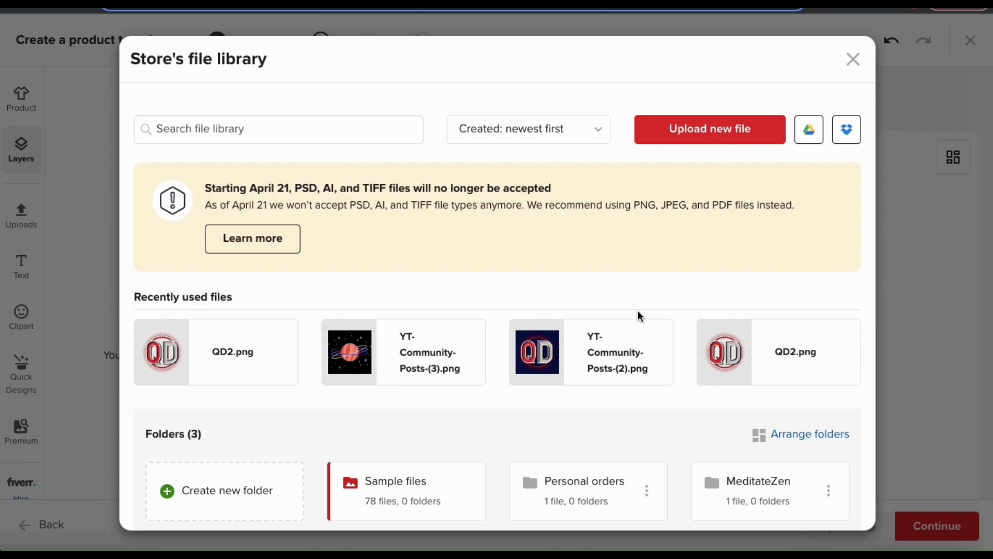
{"action": "left_click", "coordinate": [853, 59]}
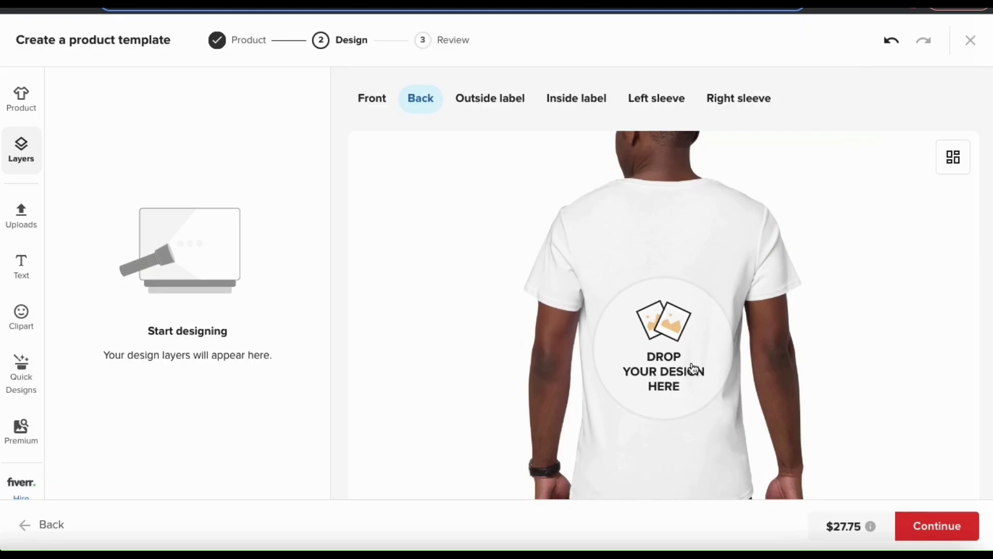
Step: Apply QD2.png from the file library to the outside label and shrink it to about 2.71 by 2.44
{"action": "left_click", "coordinate": [491, 110]}
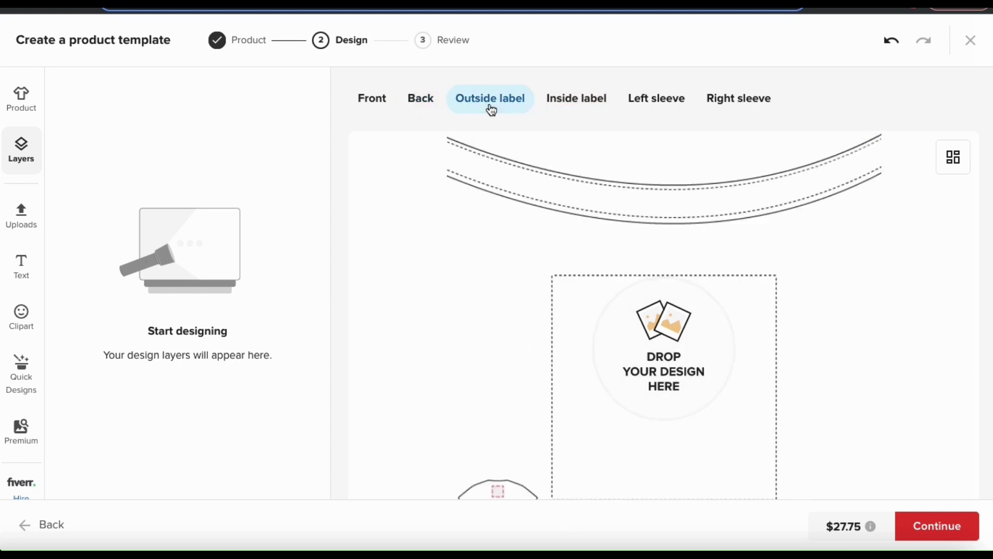
{"action": "left_click", "coordinate": [657, 335]}
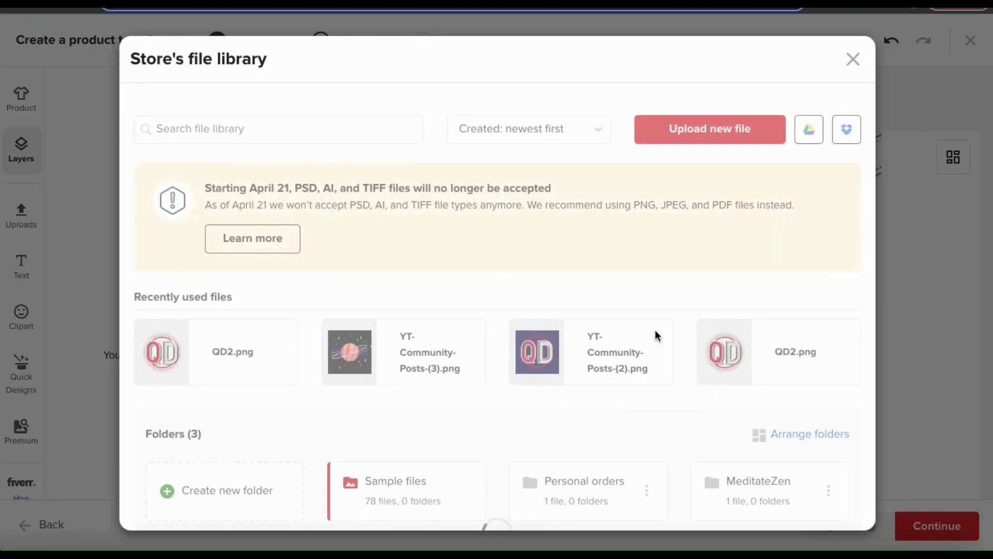
{"action": "mouse_move", "coordinate": [204, 360]}
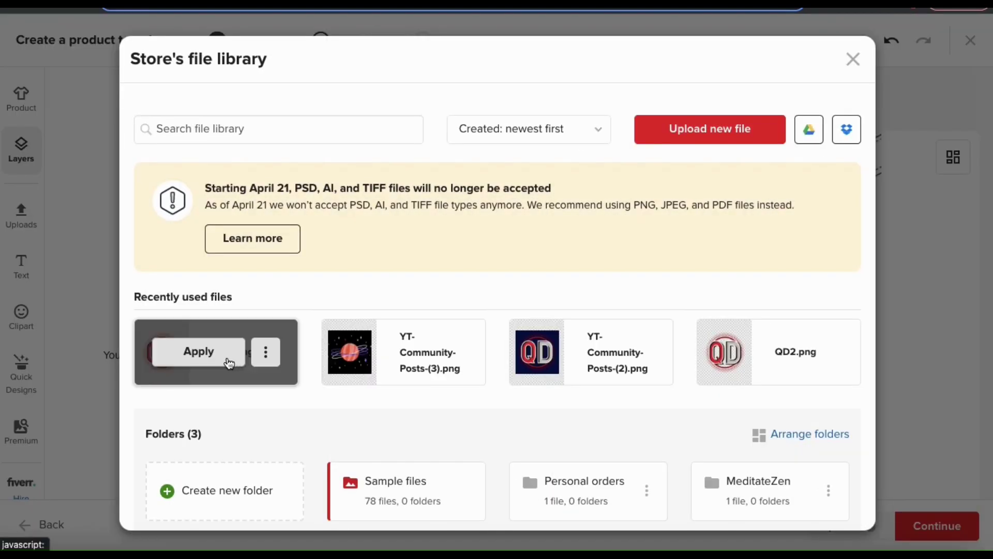
{"action": "left_click", "coordinate": [198, 352]}
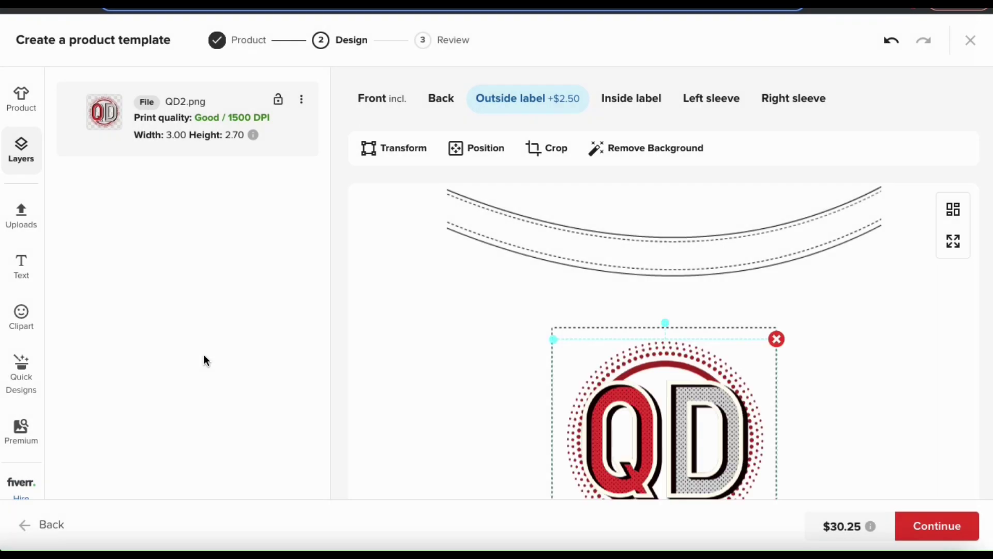
{"action": "scroll", "coordinate": [528, 373], "scroll_direction": "down", "scroll_amount": 2}
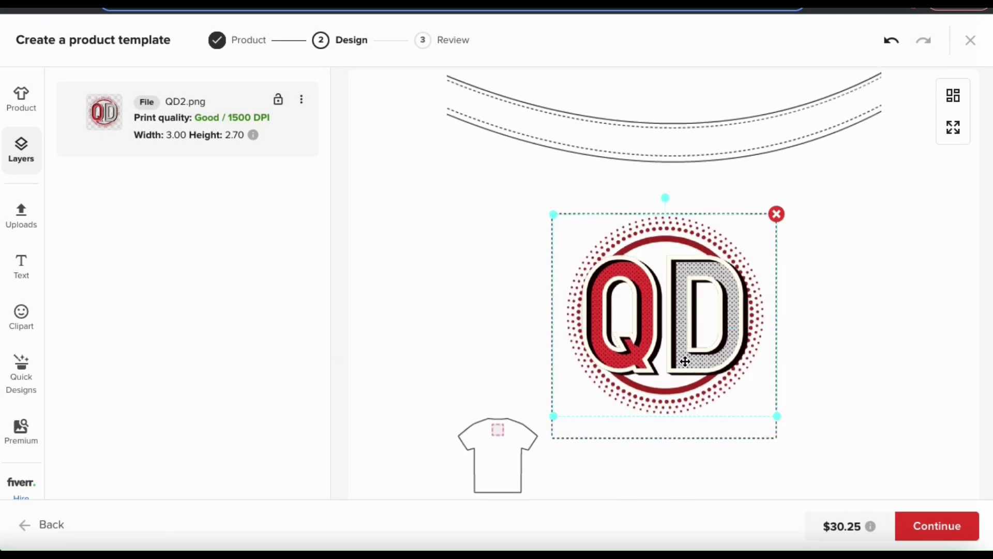
{"action": "left_click_drag", "start_coordinate": [773, 413], "coordinate": [766, 396]}
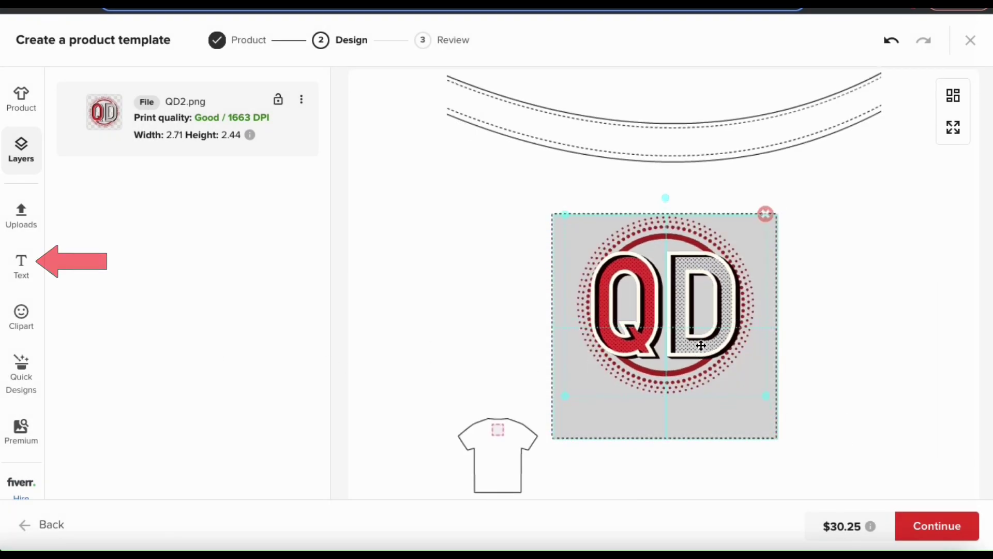
Step: Try the website address as text about 2.69 by 0.34 beneath the outside label's logo, and remove it
{"action": "left_click", "coordinate": [21, 266]}
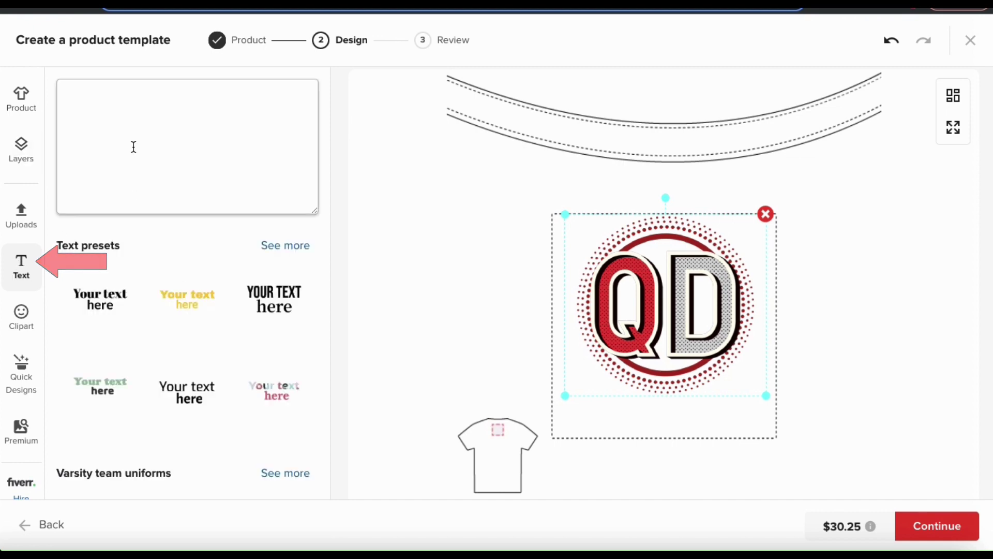
{"action": "type", "text": "JasonGan"}
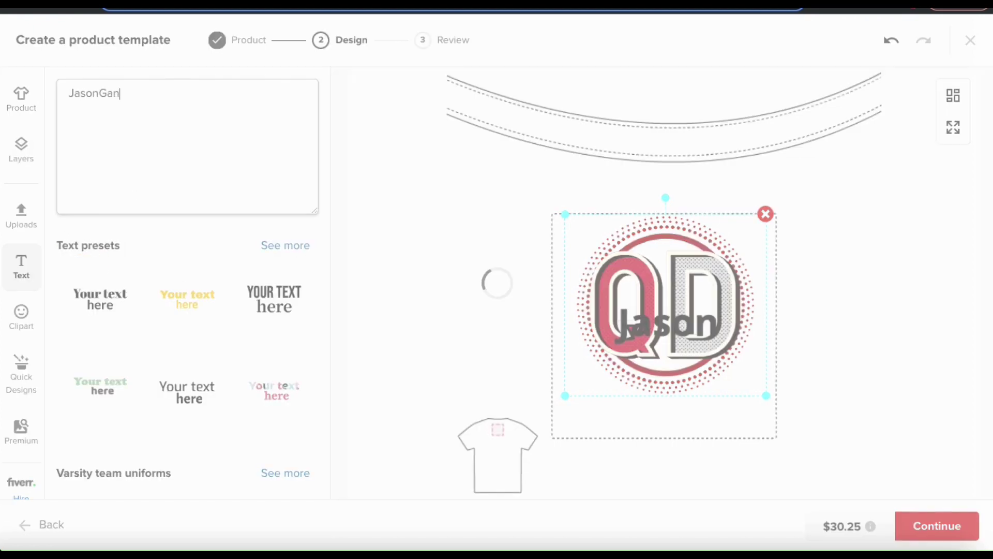
{"action": "type", "text": "dy.info"}
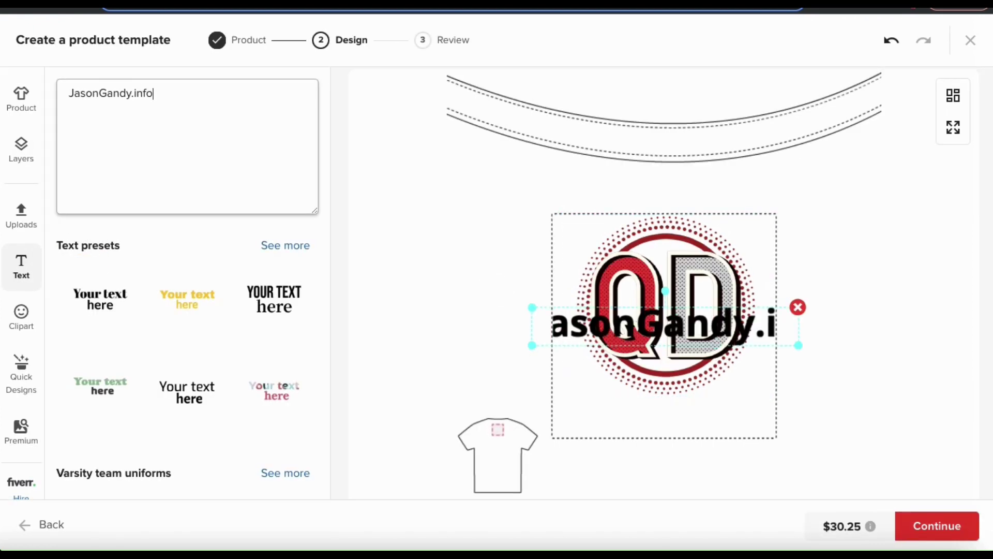
{"action": "left_click_drag", "start_coordinate": [512, 307], "coordinate": [559, 318]}
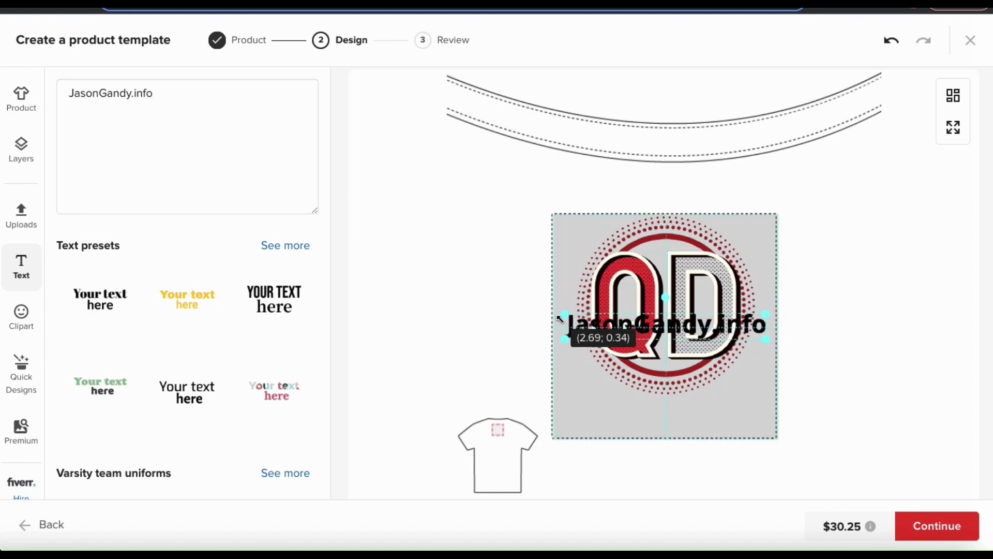
{"action": "left_click_drag", "start_coordinate": [629, 322], "coordinate": [627, 412]}
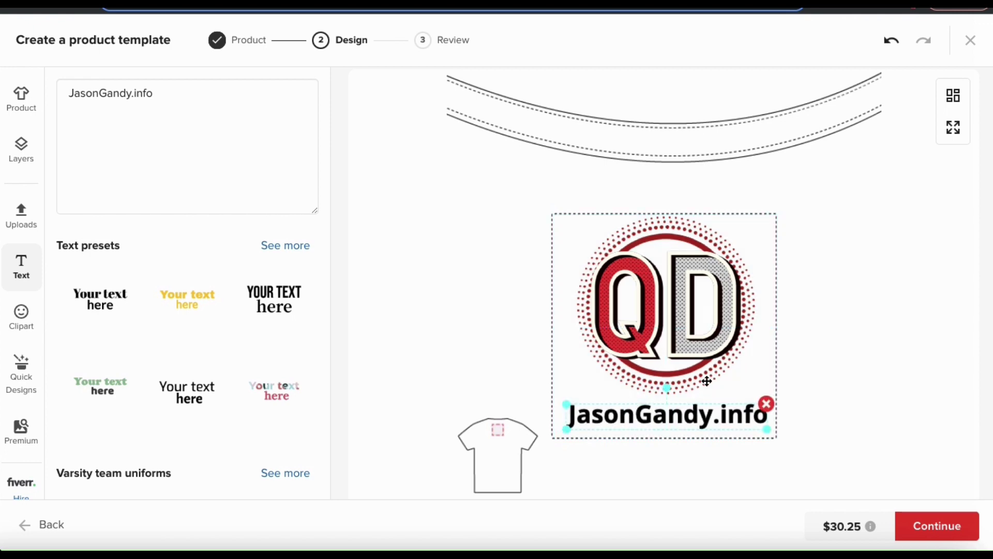
{"action": "left_click", "coordinate": [816, 373]}
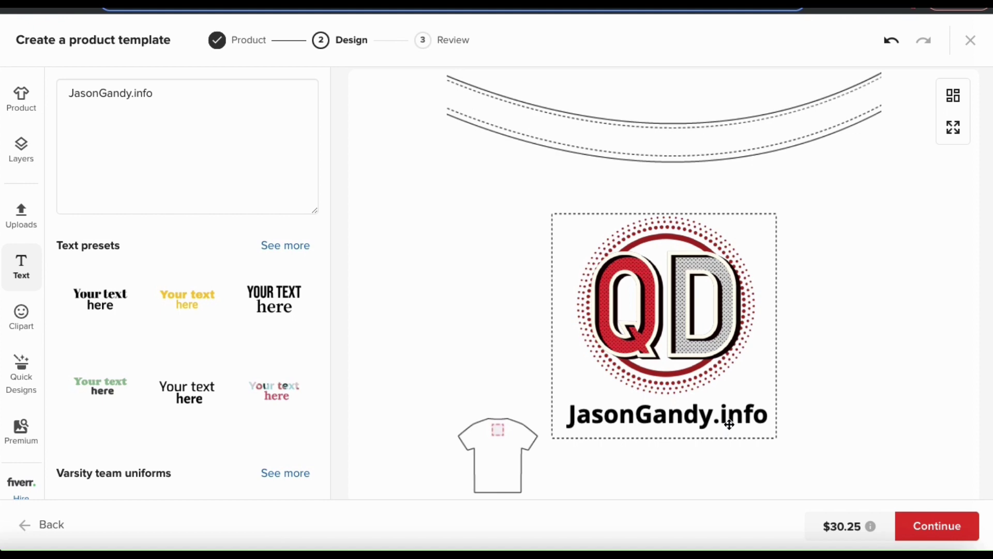
{"action": "left_click", "coordinate": [768, 297]}
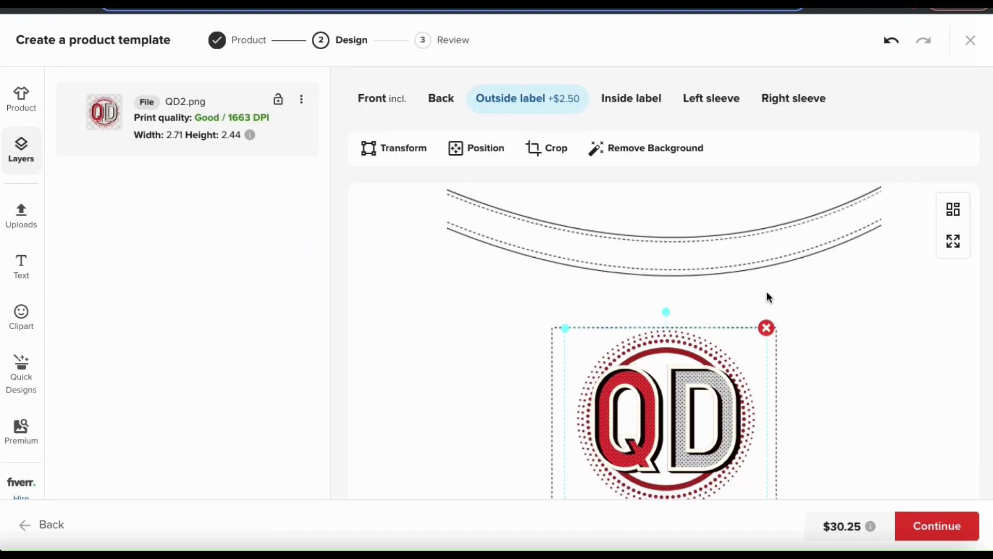
Step: Check whether the inside label, back and left sleeve can be printed together with the current placements
{"action": "left_click", "coordinate": [635, 103]}
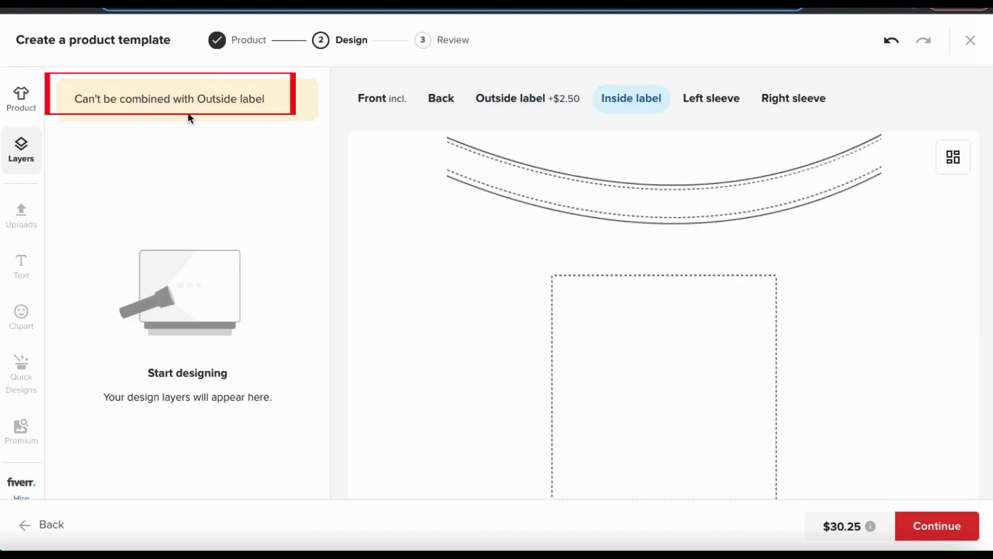
{"action": "left_click", "coordinate": [438, 104]}
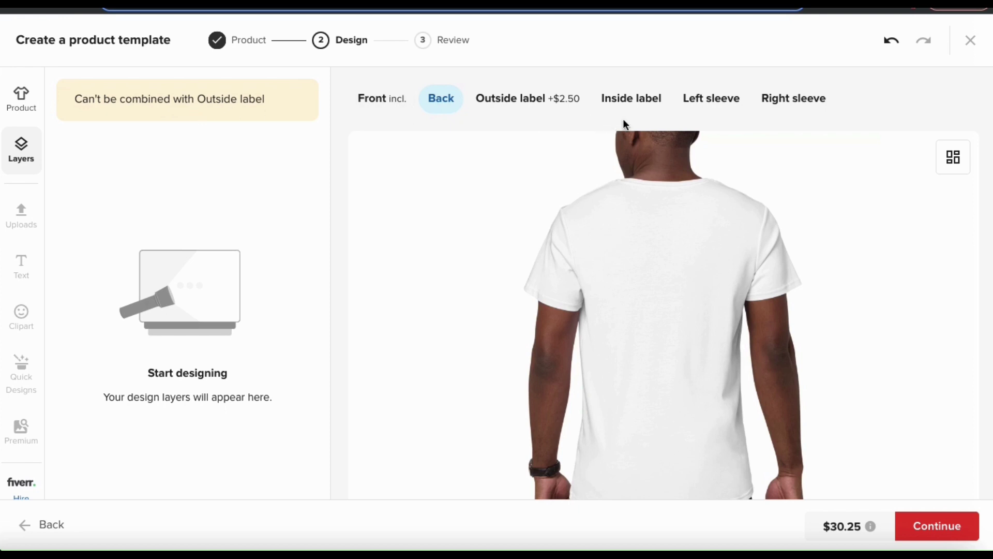
{"action": "left_click", "coordinate": [725, 101]}
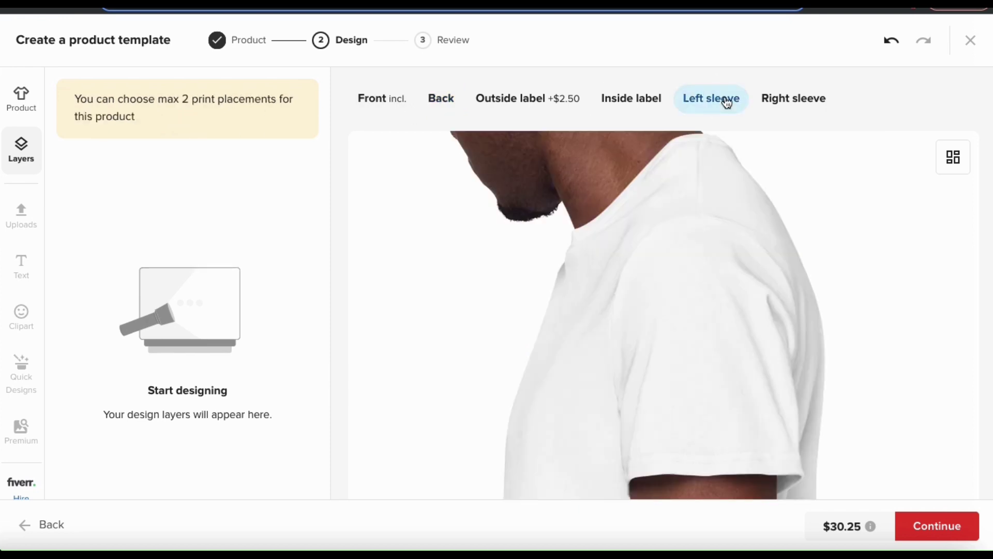
{"action": "scroll", "coordinate": [644, 311], "scroll_direction": "down", "scroll_amount": 2}
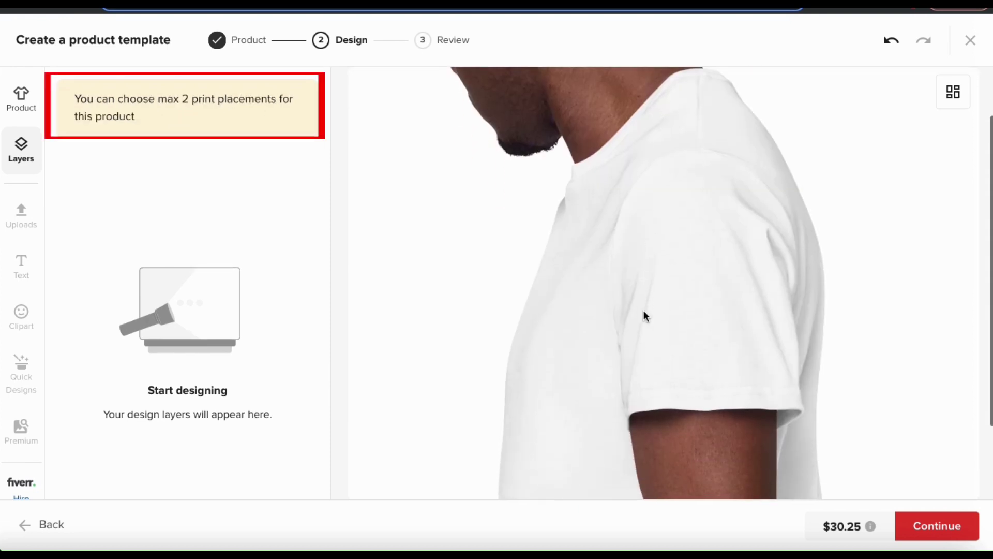
{"action": "scroll", "coordinate": [644, 313], "scroll_direction": "up", "scroll_amount": 2}
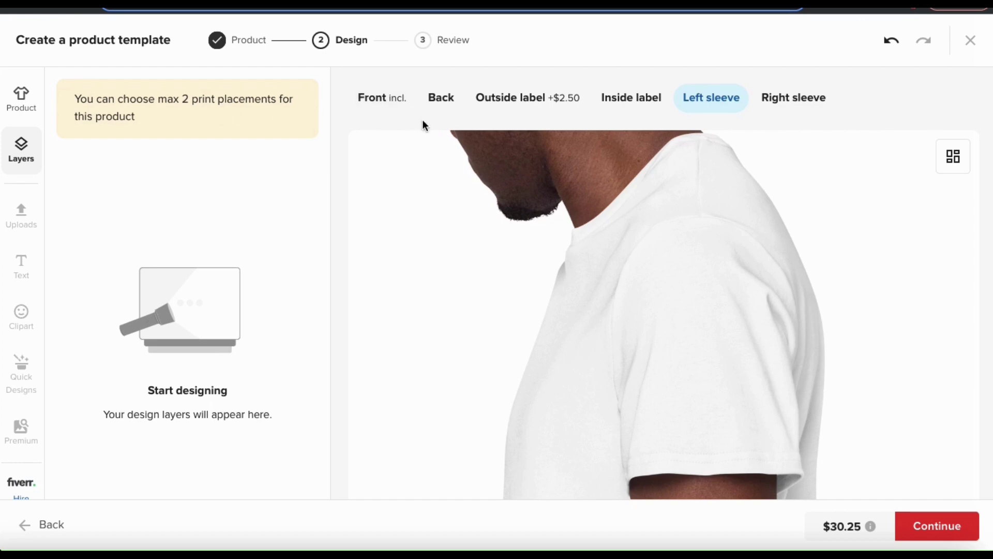
Step: Return to the front placement and preview the logo on the black shirt
{"action": "left_click", "coordinate": [391, 104]}
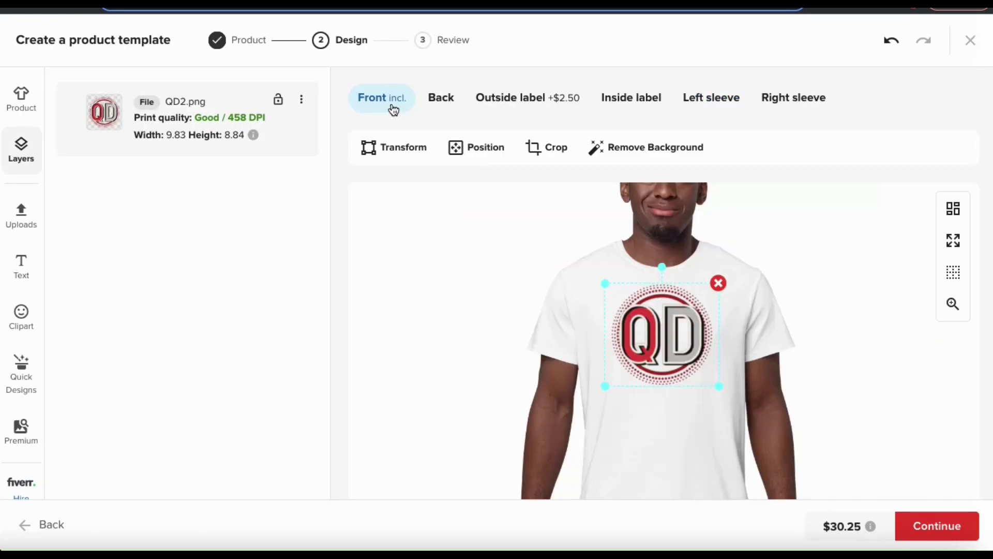
{"action": "scroll", "coordinate": [555, 298], "scroll_direction": "down", "scroll_amount": 5}
{"action": "left_click", "coordinate": [629, 446]}
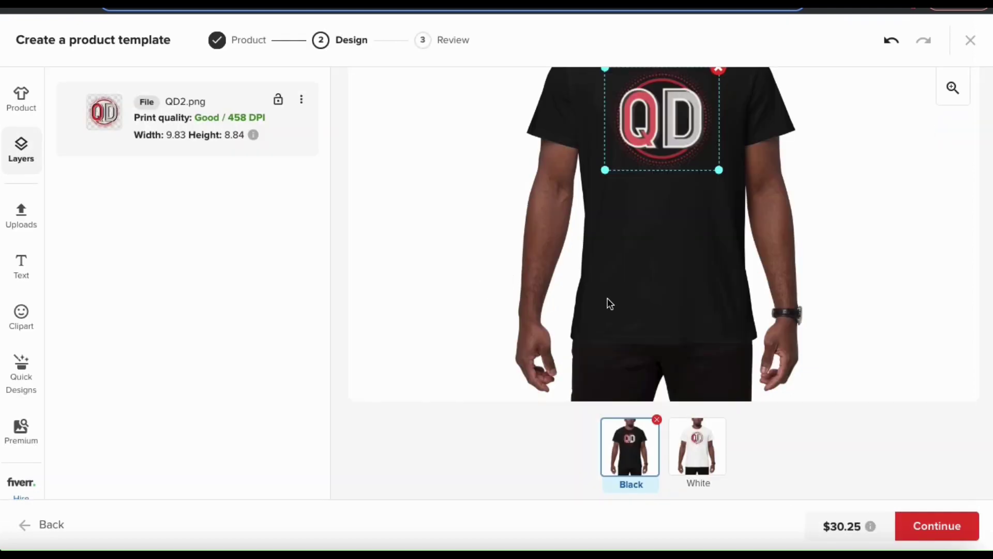
Step: Browse the stock photos in the Premium Image collection for the shirt's front placement
{"action": "scroll", "coordinate": [610, 303], "scroll_direction": "up", "scroll_amount": 3}
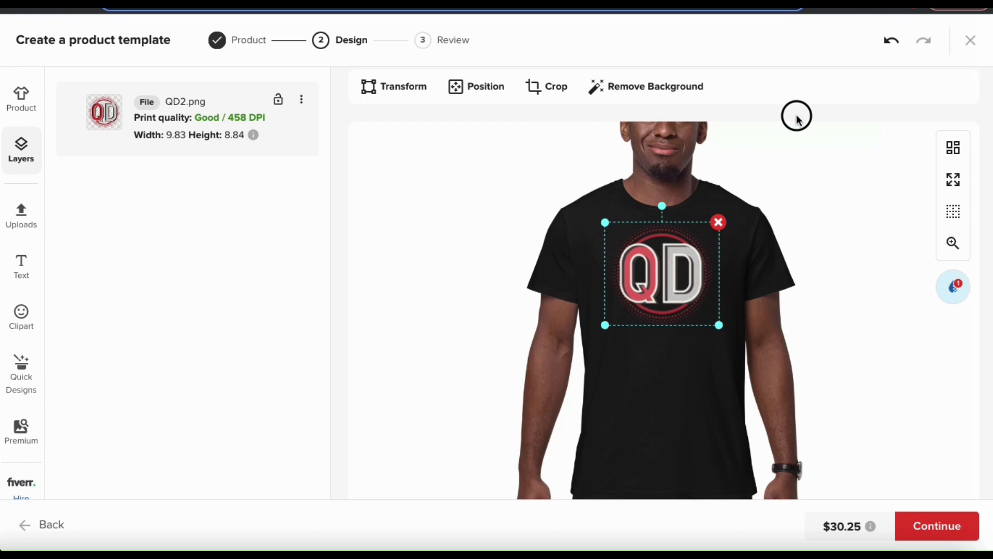
{"action": "scroll", "coordinate": [820, 193], "scroll_direction": "up", "scroll_amount": 2}
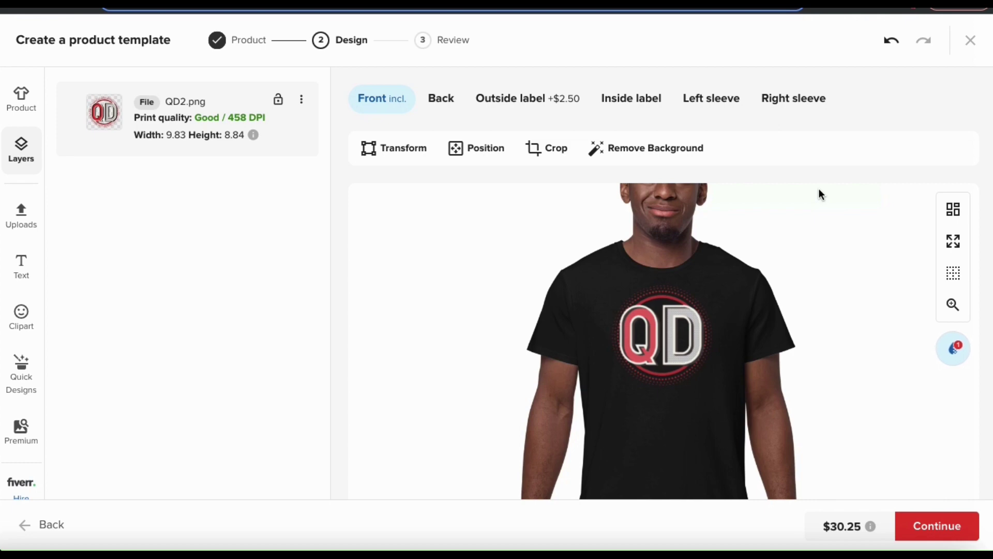
{"action": "left_click", "coordinate": [30, 434]}
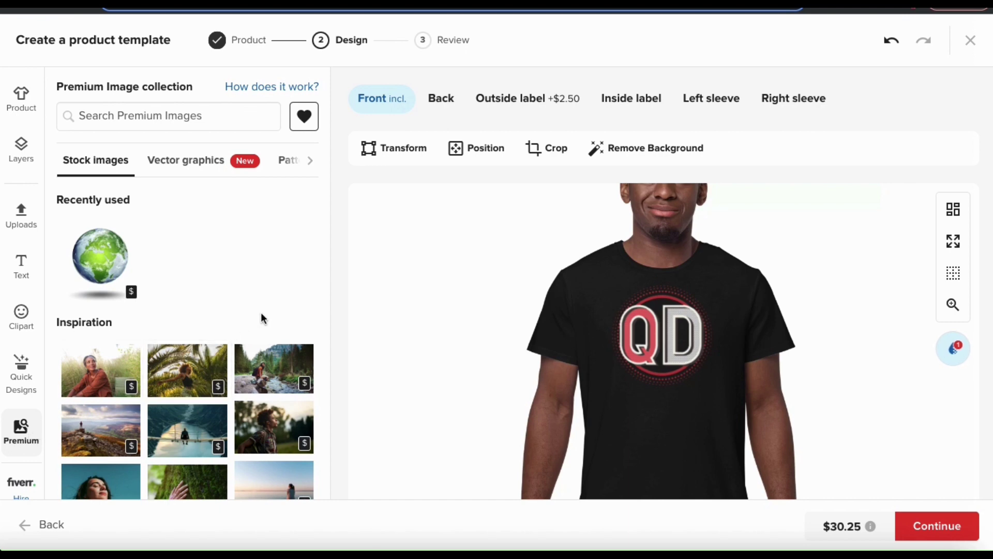
{"action": "scroll", "coordinate": [261, 315], "scroll_direction": "down", "scroll_amount": 6}
{"action": "scroll", "coordinate": [262, 320], "scroll_direction": "down", "scroll_amount": 10}
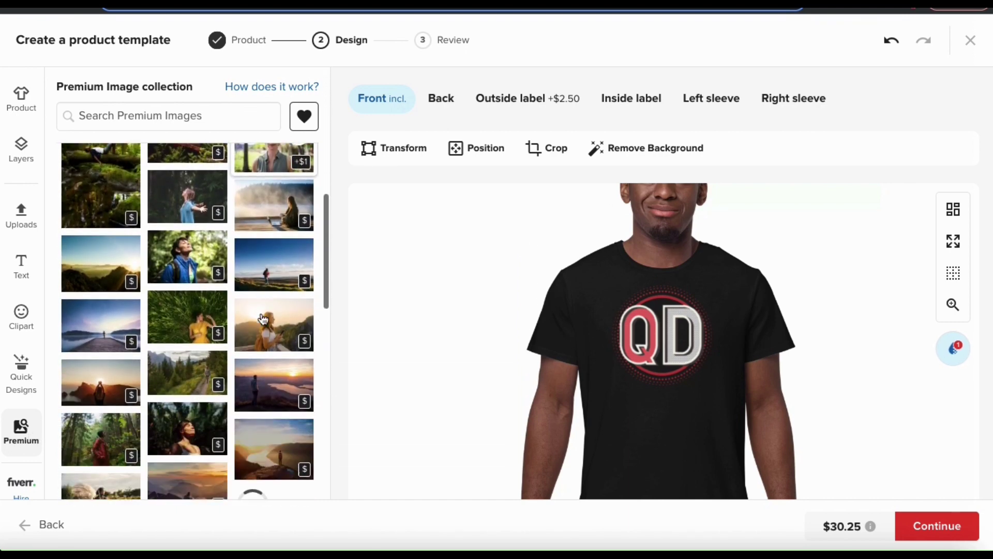
{"action": "scroll", "coordinate": [249, 300], "scroll_direction": "up", "scroll_amount": 10}
{"action": "scroll", "coordinate": [244, 285], "scroll_direction": "down", "scroll_amount": 10}
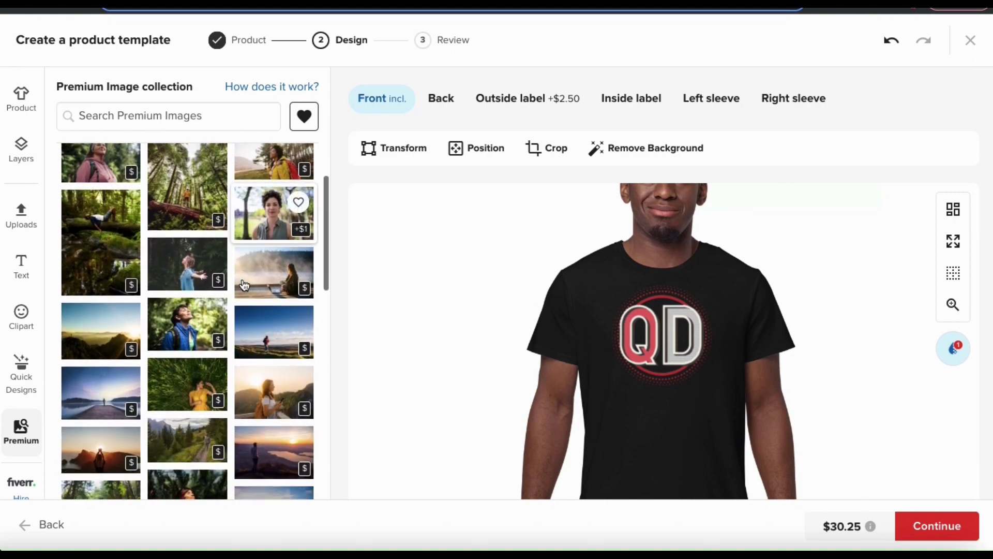
{"action": "scroll", "coordinate": [244, 285], "scroll_direction": "down", "scroll_amount": 10}
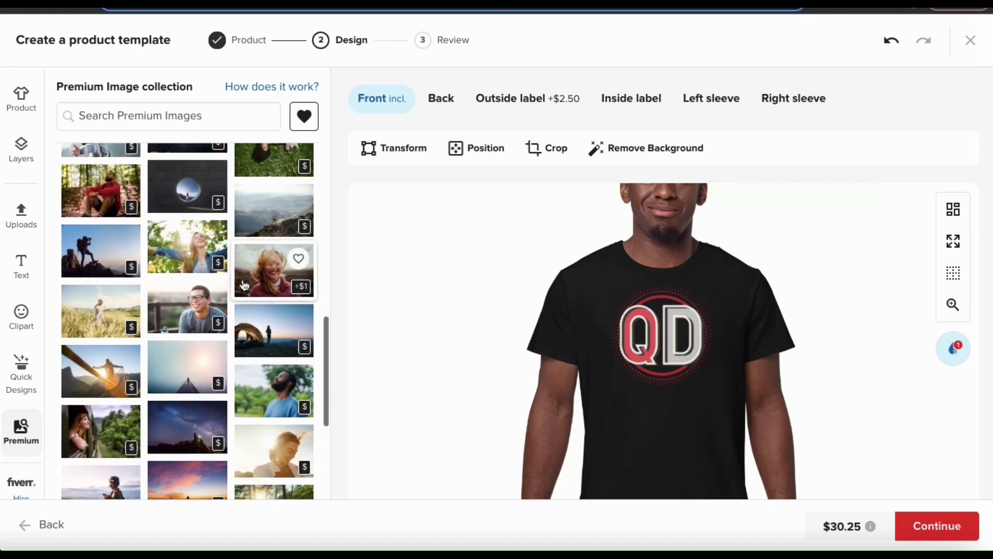
{"action": "scroll", "coordinate": [244, 285], "scroll_direction": "up", "scroll_amount": 15}
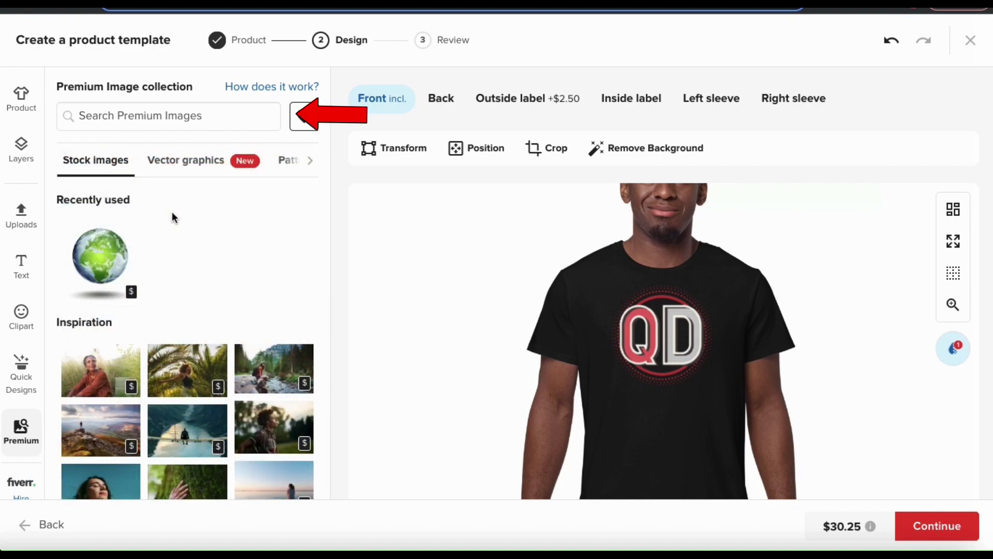
Step: Search the premium stock images for "fire" and add the row of flames on white to the shirt front
{"action": "left_click", "coordinate": [144, 114]}
{"action": "type", "text": "fire"}
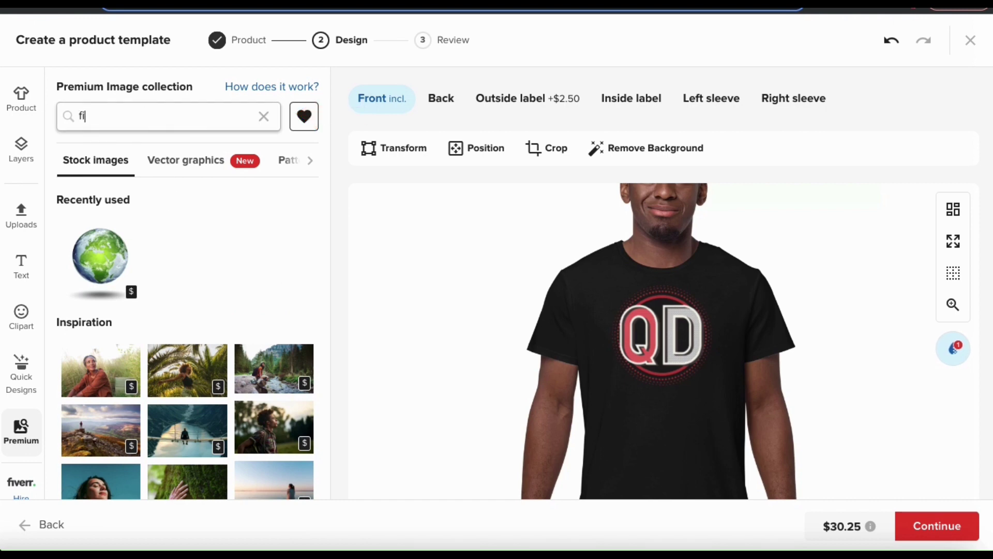
{"action": "key", "text": "Return"}
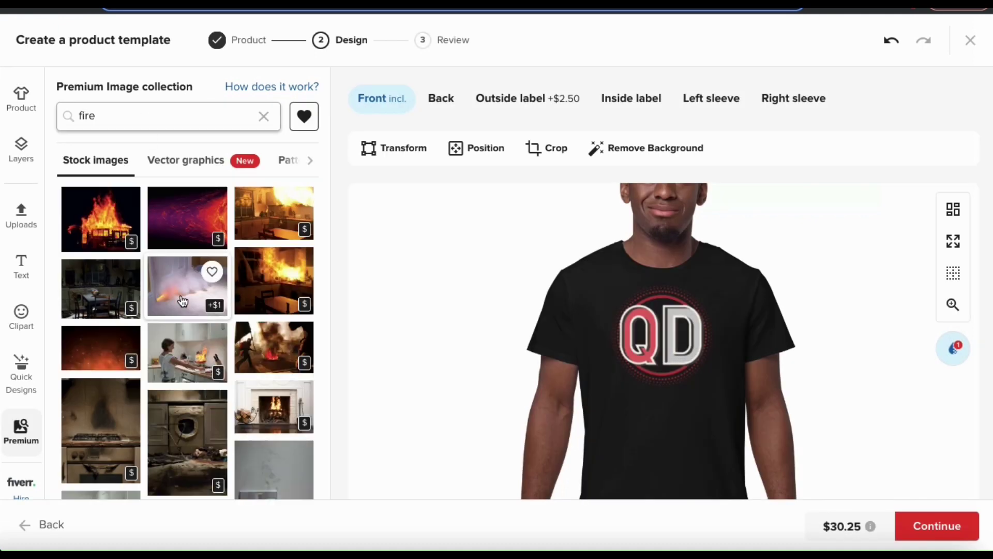
{"action": "scroll", "coordinate": [182, 300], "scroll_direction": "down", "scroll_amount": 5}
{"action": "scroll", "coordinate": [182, 300], "scroll_direction": "down", "scroll_amount": 10}
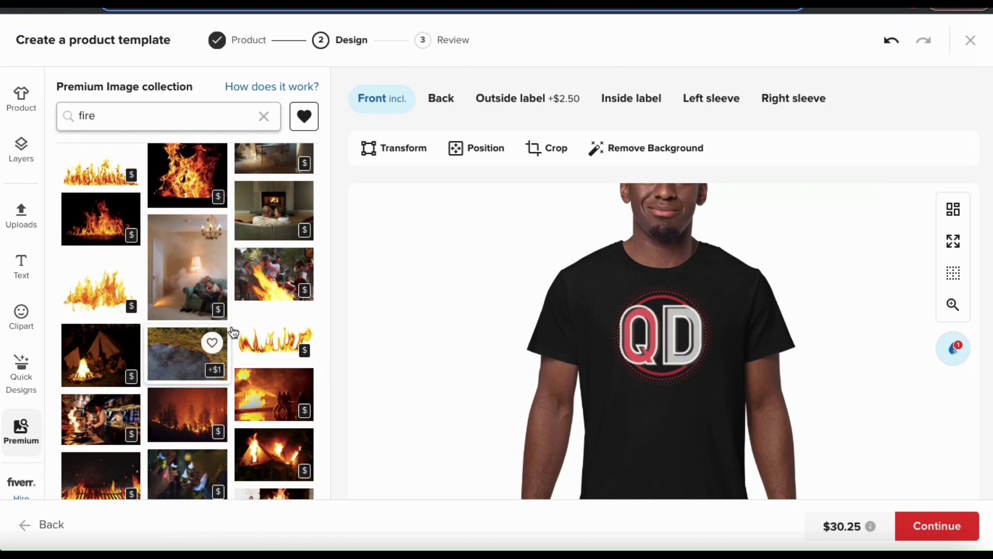
{"action": "left_click", "coordinate": [259, 341]}
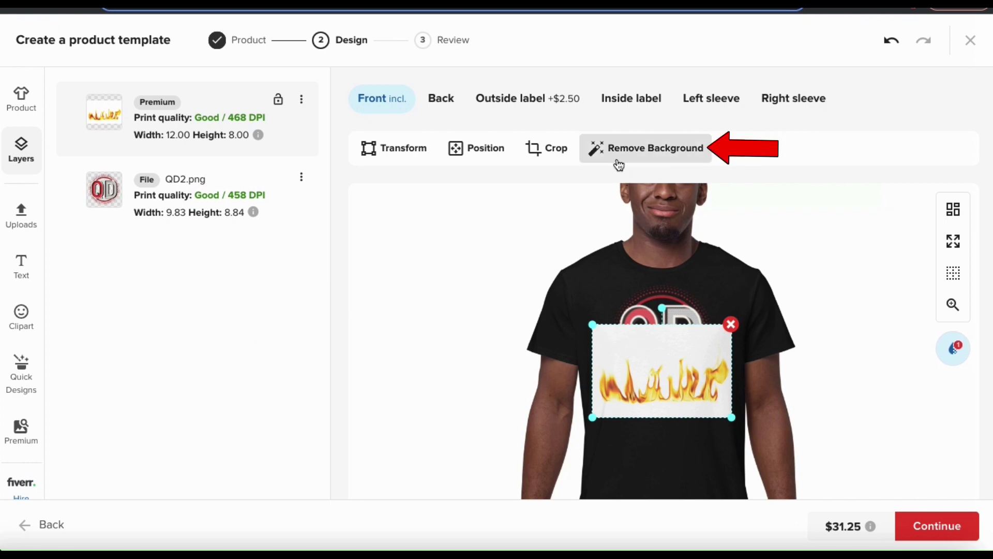
Step: Remove the flame image's background and shrink it to about 7.38 by 4.92 over the logo's lower edge
{"action": "left_click", "coordinate": [644, 160]}
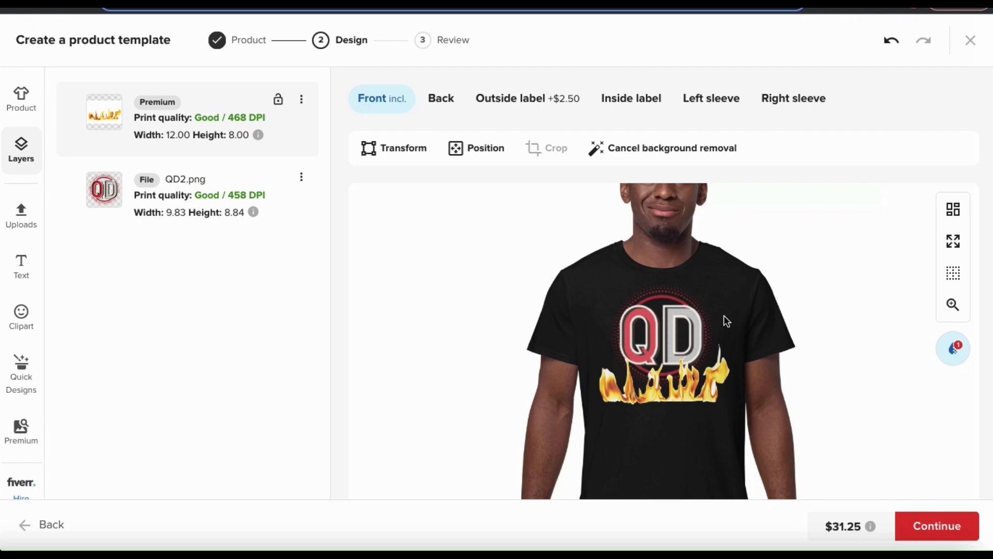
{"action": "left_click", "coordinate": [722, 371]}
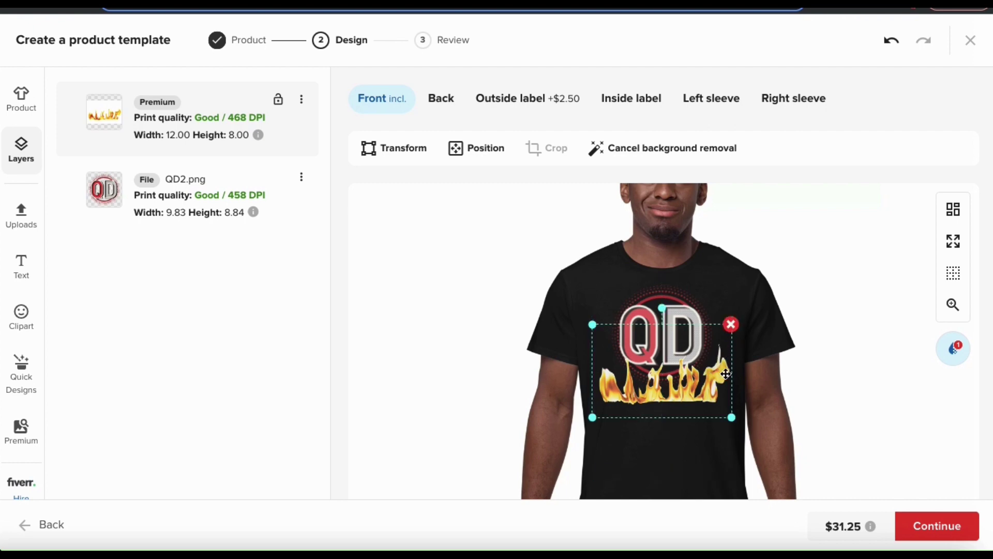
{"action": "left_click_drag", "start_coordinate": [731, 417], "coordinate": [687, 375]}
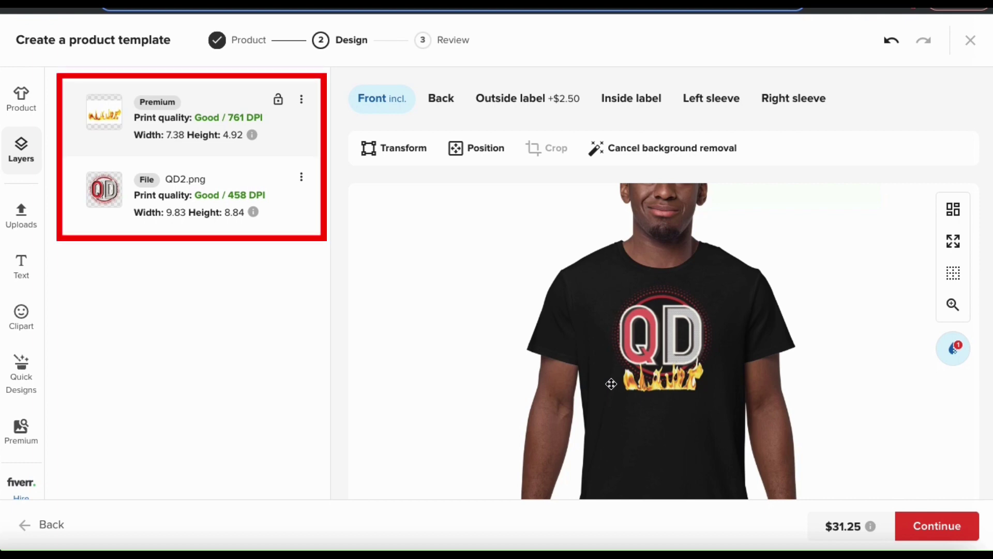
Step: Try the flame layer behind QD2.png in a close-up view, and restore it in front of the logo
{"action": "left_click", "coordinate": [209, 130]}
{"action": "left_click_drag", "start_coordinate": [210, 130], "coordinate": [207, 181]}
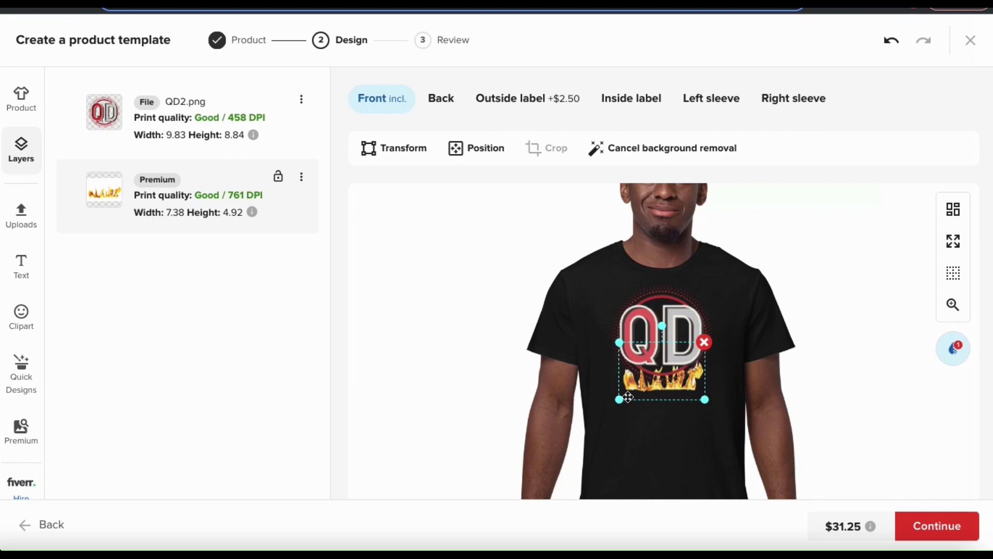
{"action": "left_click", "coordinate": [955, 309]}
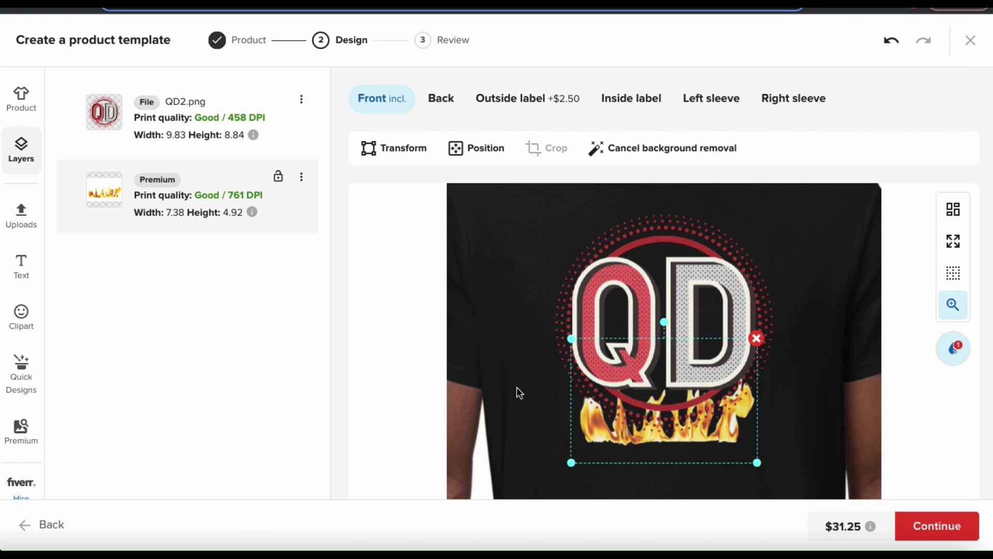
{"action": "left_click", "coordinate": [203, 129]}
{"action": "left_click_drag", "start_coordinate": [203, 129], "coordinate": [201, 187]}
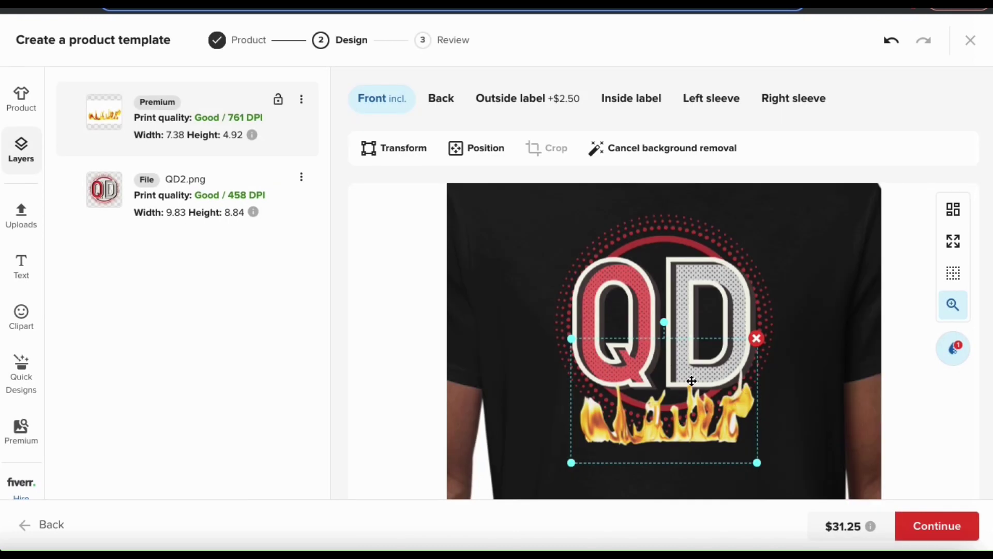
{"action": "left_click", "coordinate": [823, 421]}
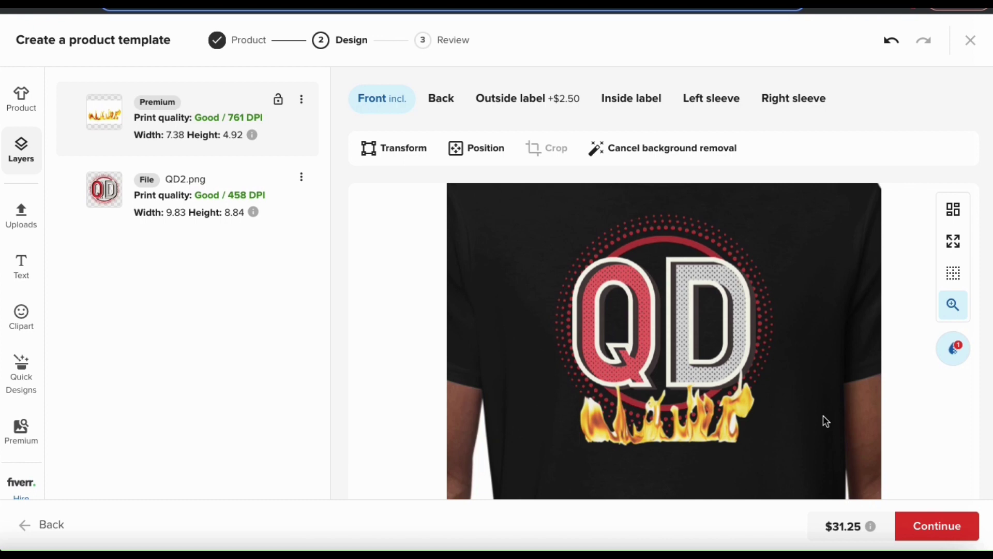
Step: Display the placement grid and shift the flames slightly lower beneath the logo
{"action": "left_click", "coordinate": [953, 279]}
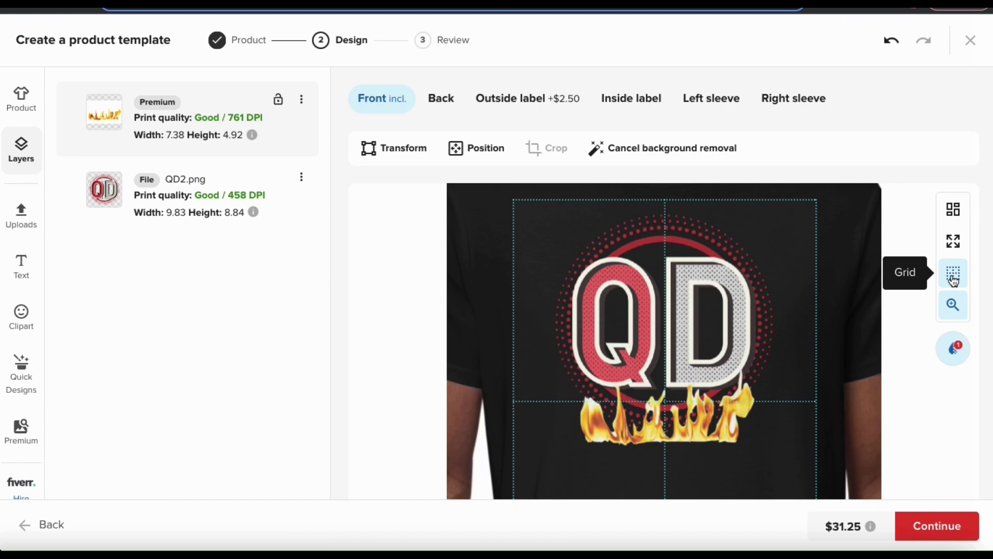
{"action": "left_click", "coordinate": [727, 407]}
{"action": "left_click_drag", "start_coordinate": [727, 407], "coordinate": [722, 434]}
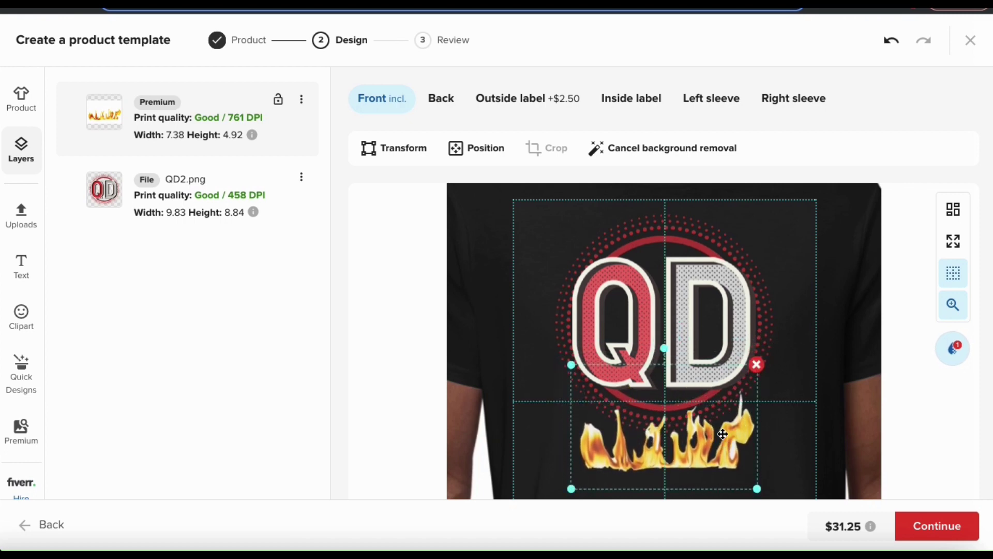
Step: Preview the front design full screen, review all print placements together, and return to the front design
{"action": "left_click", "coordinate": [954, 241]}
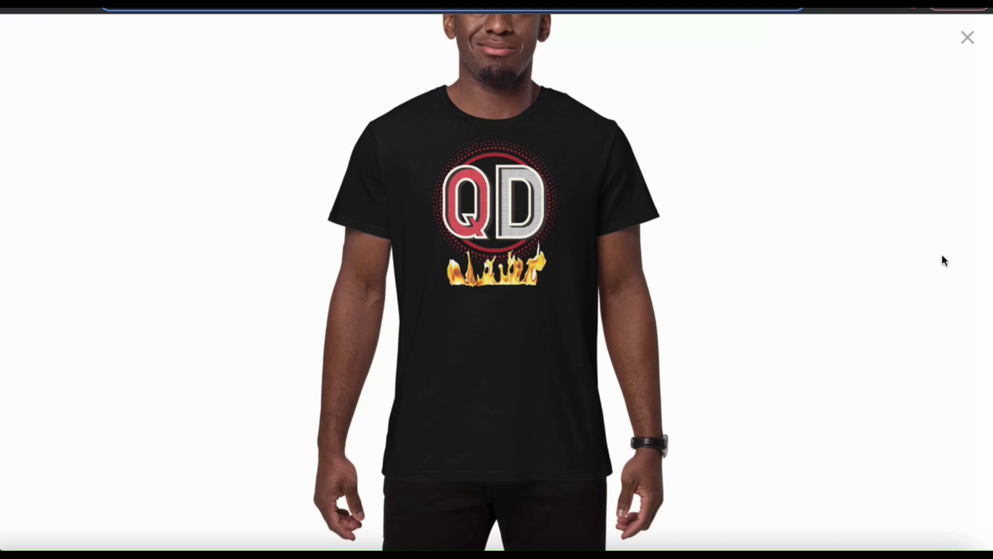
{"action": "left_click", "coordinate": [968, 41]}
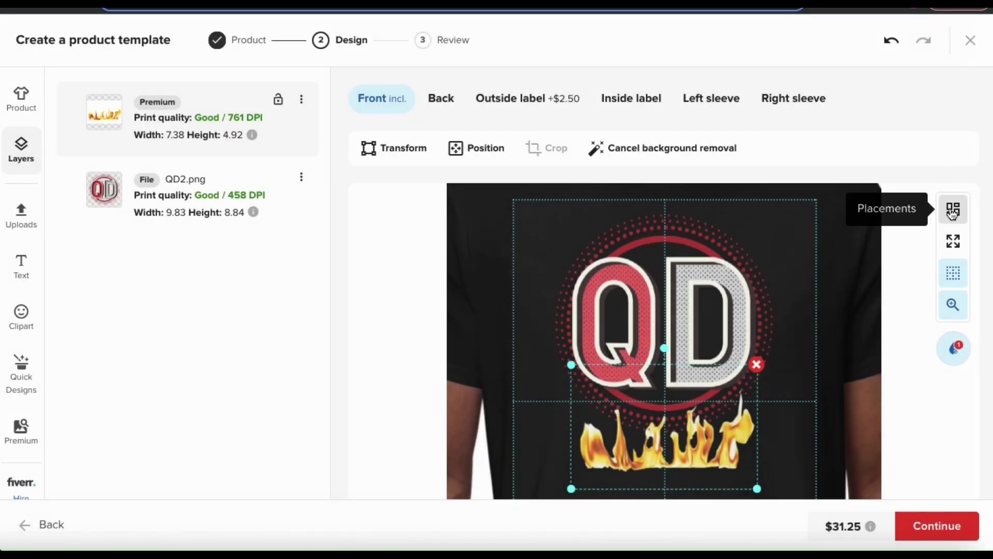
{"action": "left_click", "coordinate": [953, 214]}
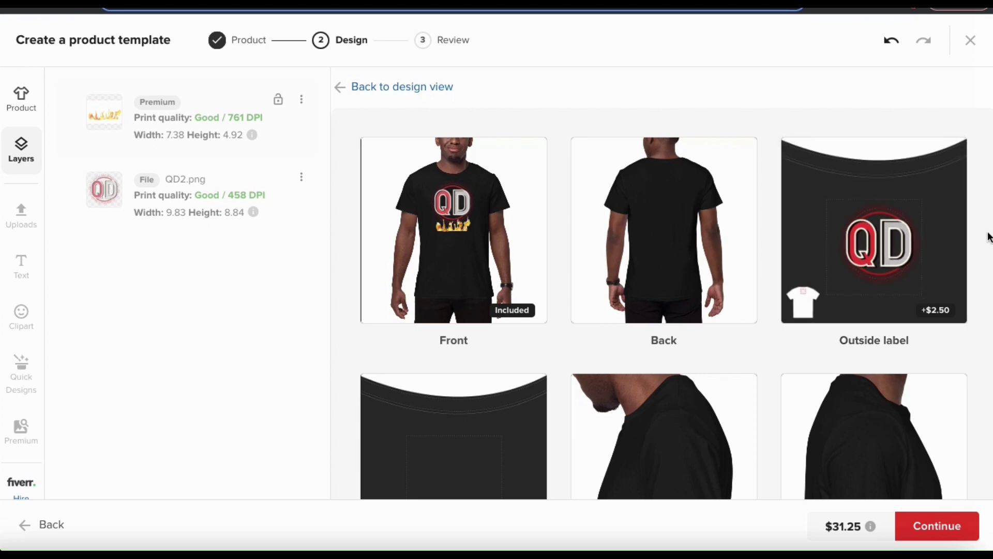
{"action": "scroll", "coordinate": [969, 250], "scroll_direction": "down", "scroll_amount": 2}
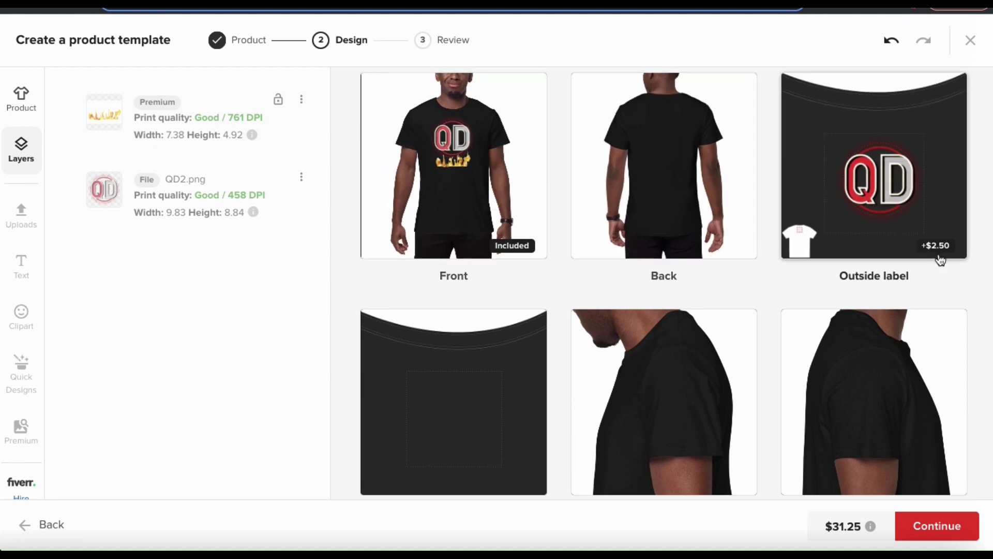
{"action": "left_click", "coordinate": [507, 170]}
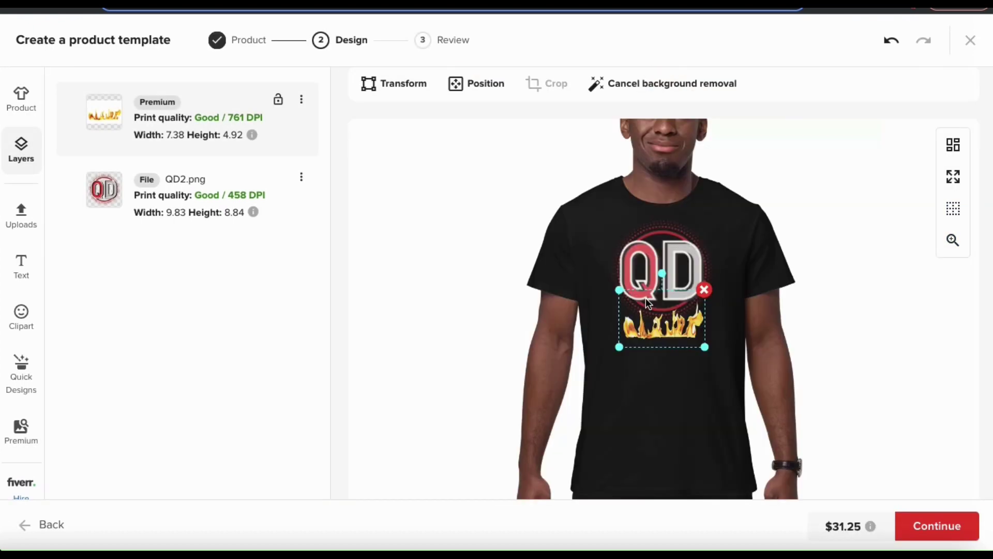
Step: Delete the premium flame image from the front design
{"action": "left_click", "coordinate": [704, 290]}
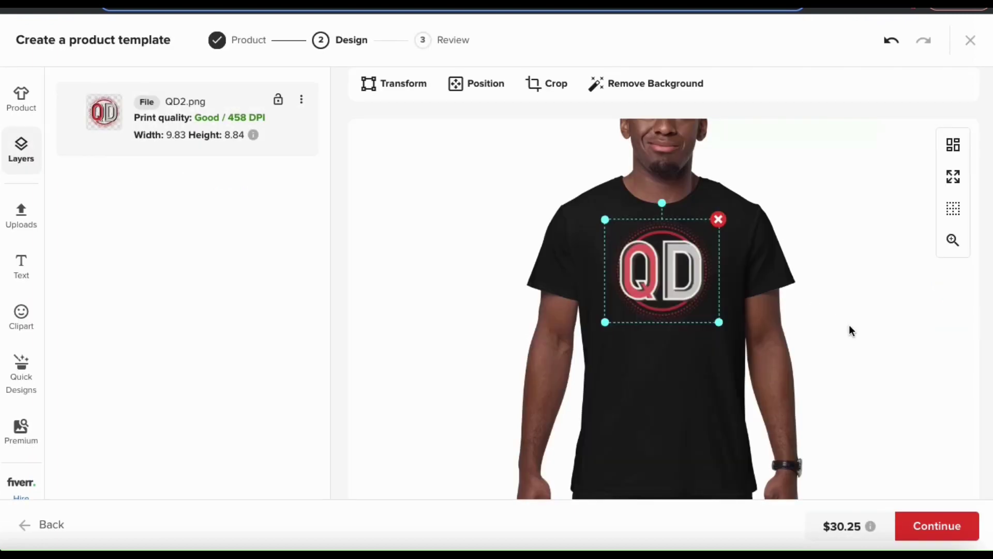
{"action": "left_click", "coordinate": [849, 325]}
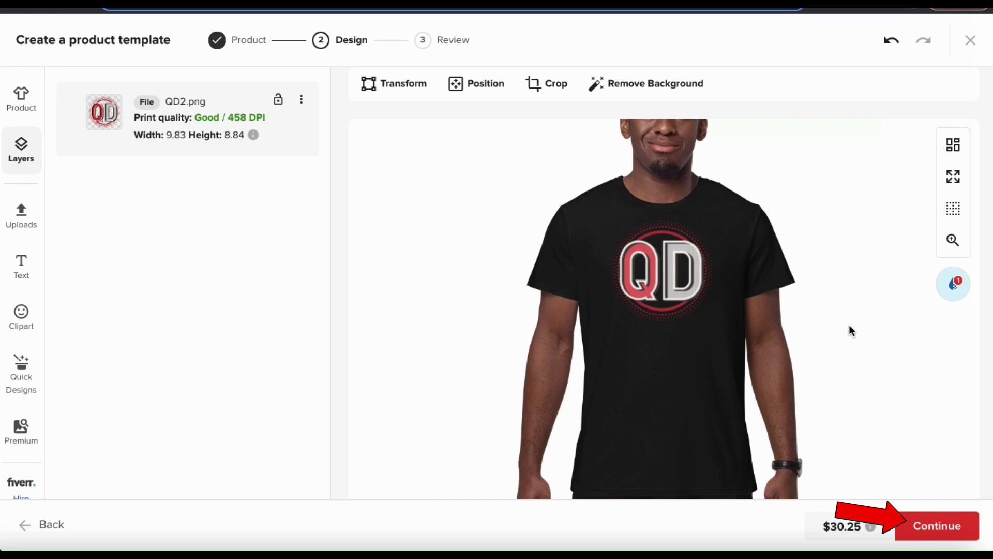
Step: Proceed to the template review and title the template "Quantum Designs - Men's premium cotton t-shirt"
{"action": "left_click", "coordinate": [929, 524]}
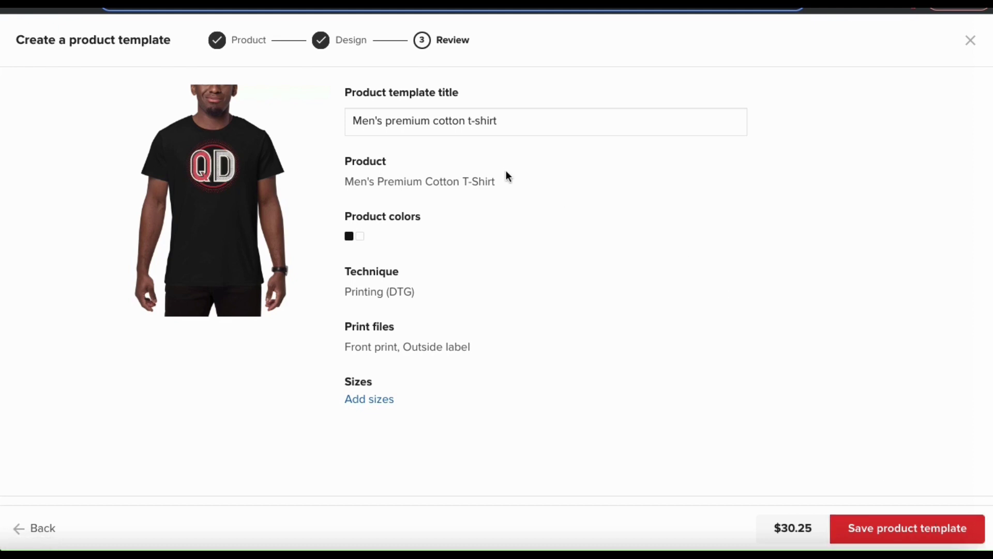
{"action": "left_click", "coordinate": [353, 120]}
{"action": "type", "text": "Quantu"}
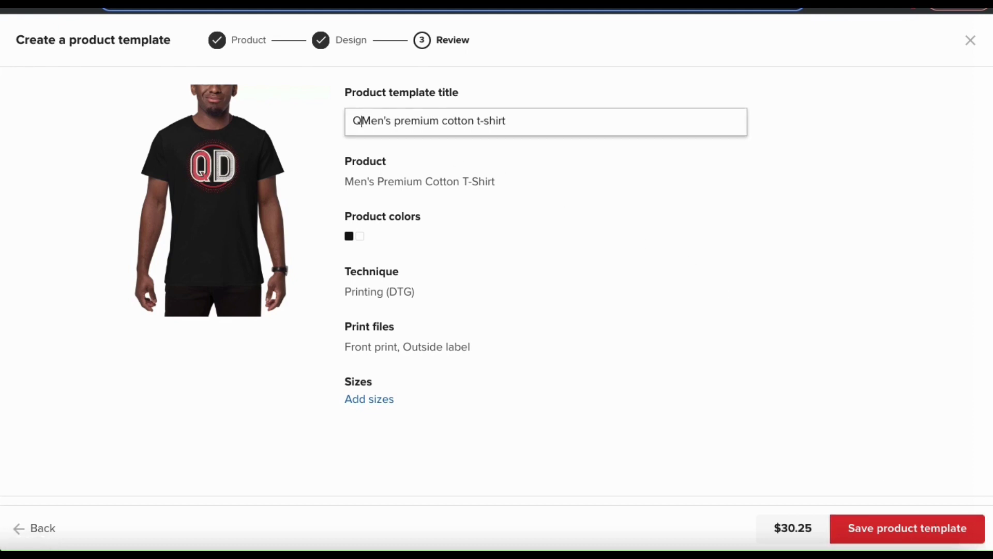
{"action": "type", "text": "m Designs "}
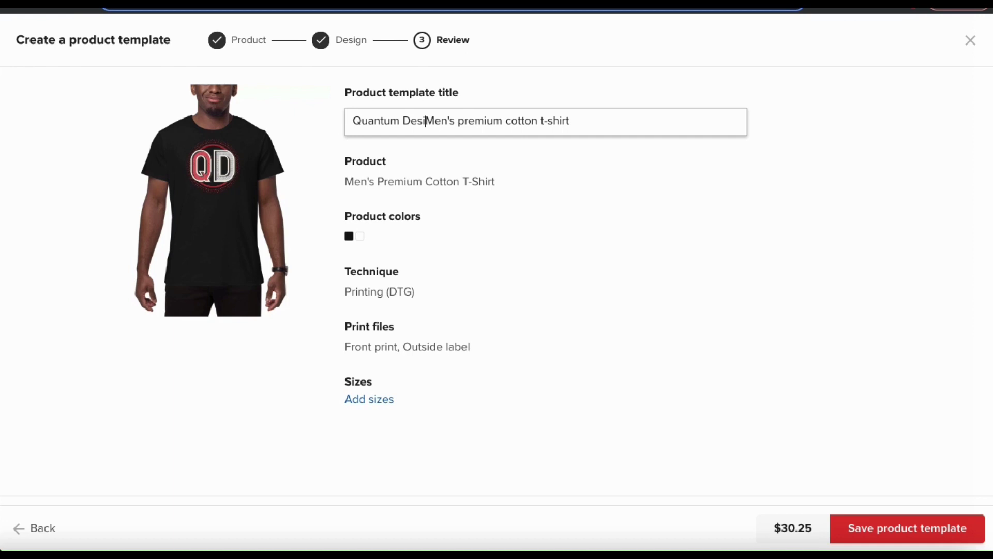
{"action": "type", "text": "-"}
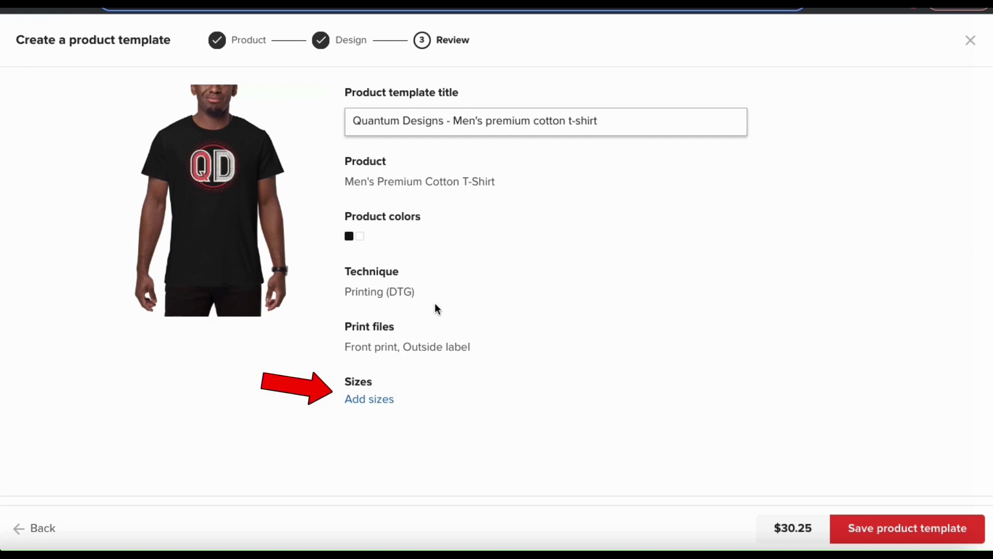
Step: Add sizes S, M, L, XL, 2XL and 3XL to the template and save the product template
{"action": "left_click", "coordinate": [388, 403]}
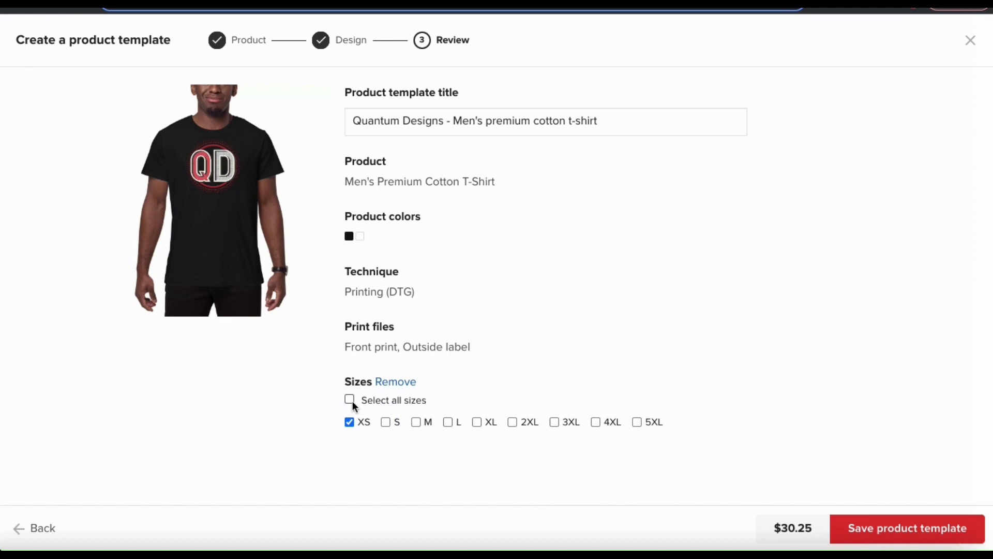
{"action": "left_click", "coordinate": [350, 400]}
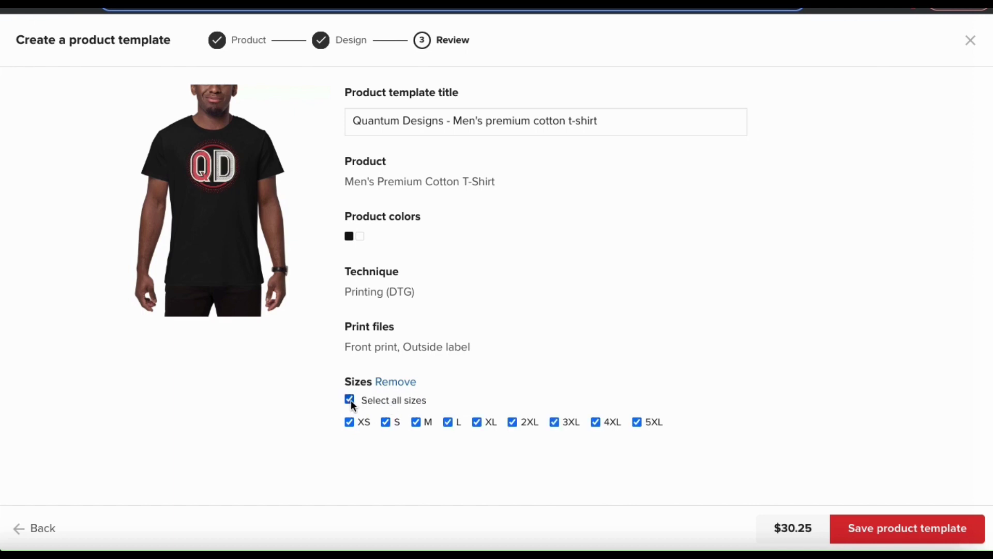
{"action": "left_click", "coordinate": [637, 421]}
{"action": "left_click", "coordinate": [595, 422]}
{"action": "left_click", "coordinate": [354, 427]}
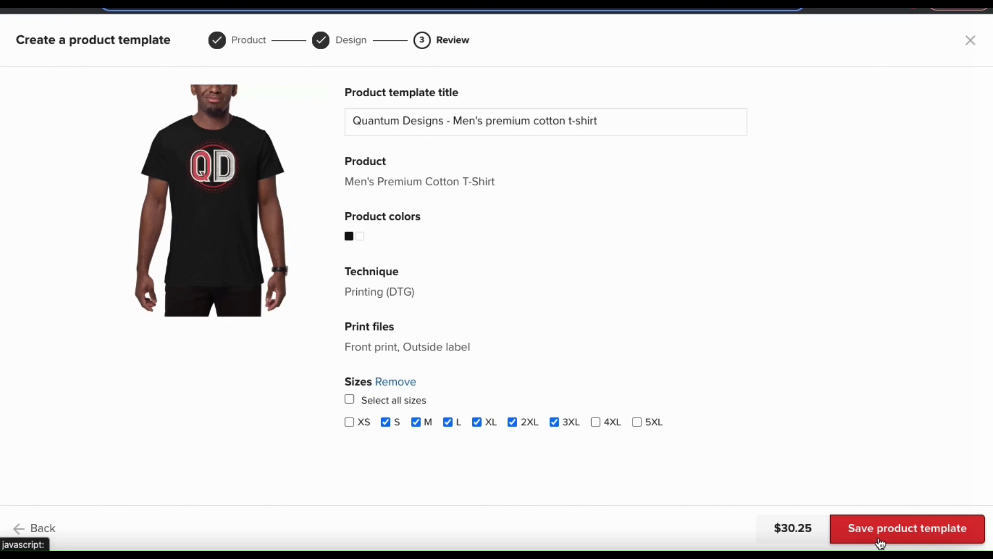
{"action": "left_click", "coordinate": [898, 532]}
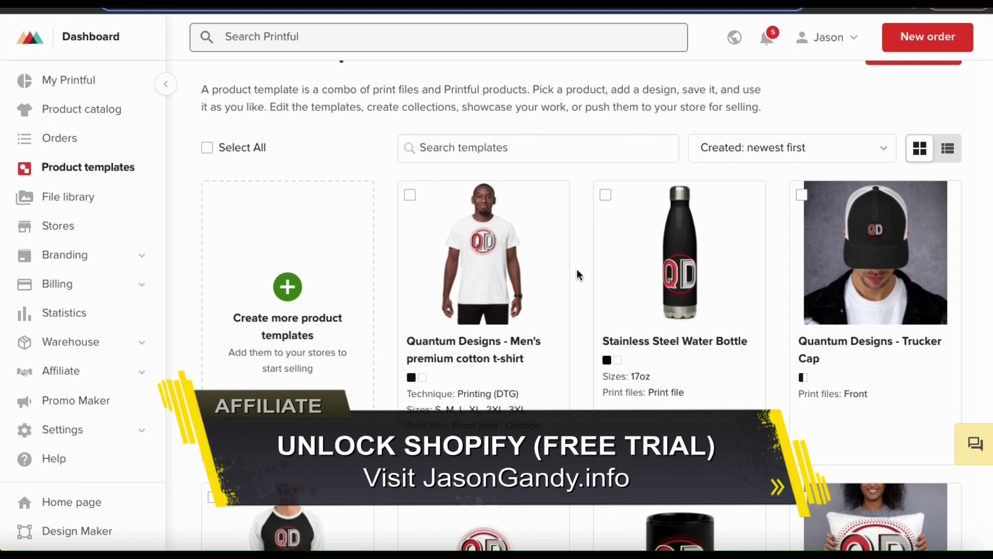
Step: Start adding the Quantum Designs - Men's premium cotton t-shirt template to the Quantum Designs Shopify store
{"action": "mouse_move", "coordinate": [532, 274]}
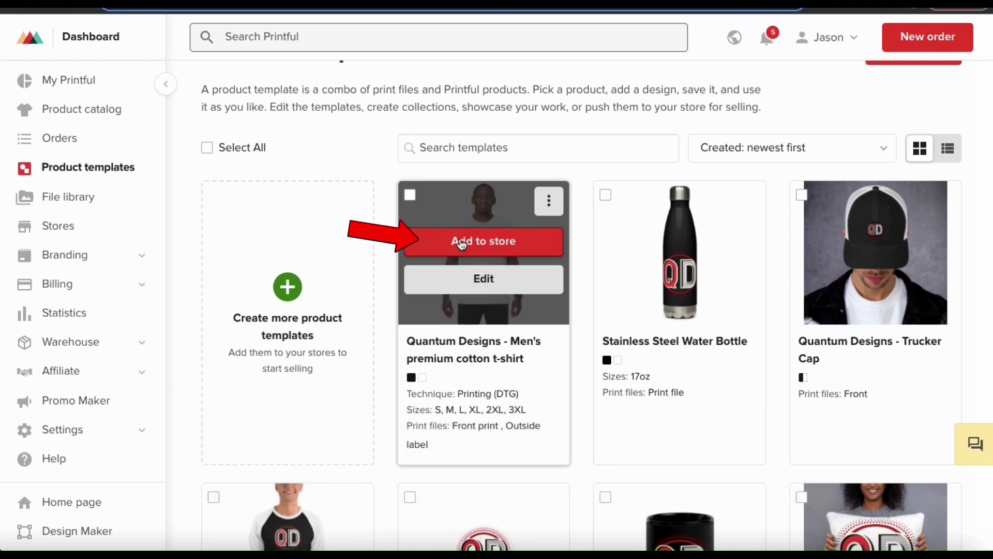
{"action": "left_click", "coordinate": [483, 248]}
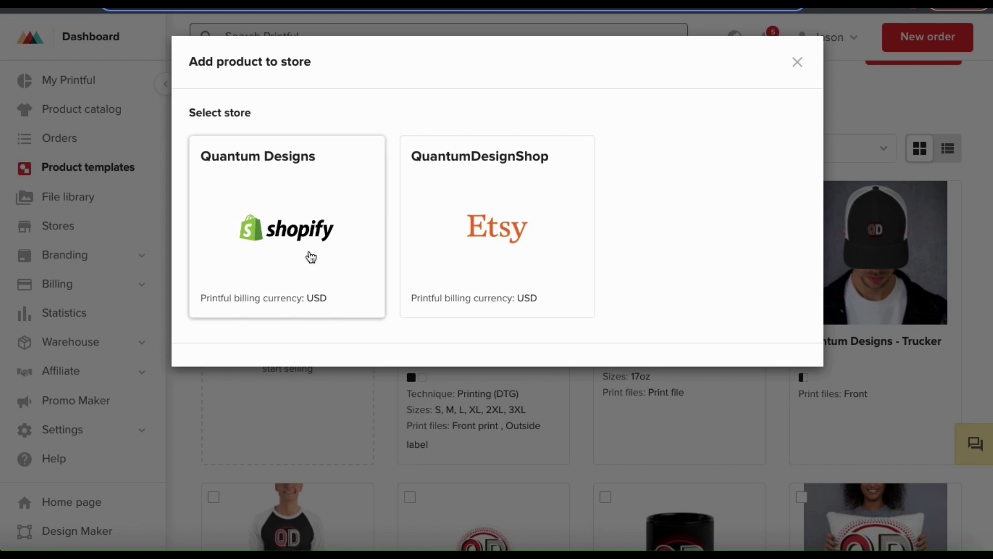
{"action": "left_click", "coordinate": [289, 244]}
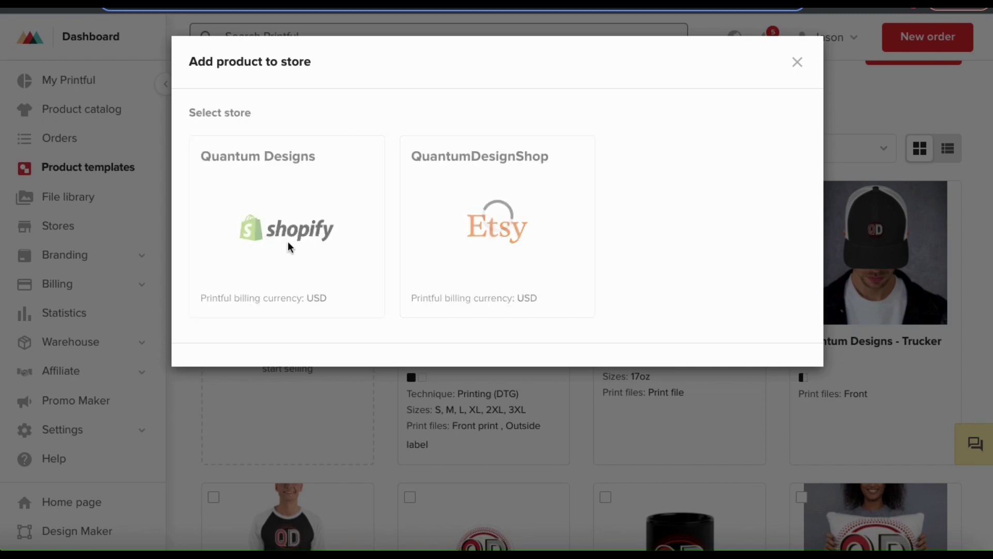
{"action": "scroll", "coordinate": [287, 244], "scroll_direction": "down", "scroll_amount": 3}
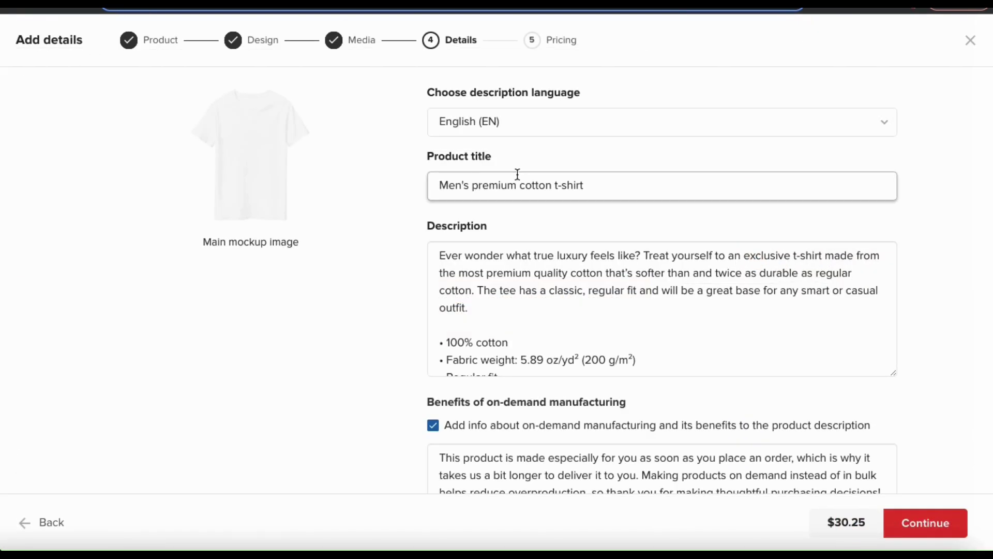
Step: Set the product title to "Men's Premium Cotton T-shirt" and submit the product to the store
{"action": "double_click", "coordinate": [532, 184]}
{"action": "type", "text": "Premium"}
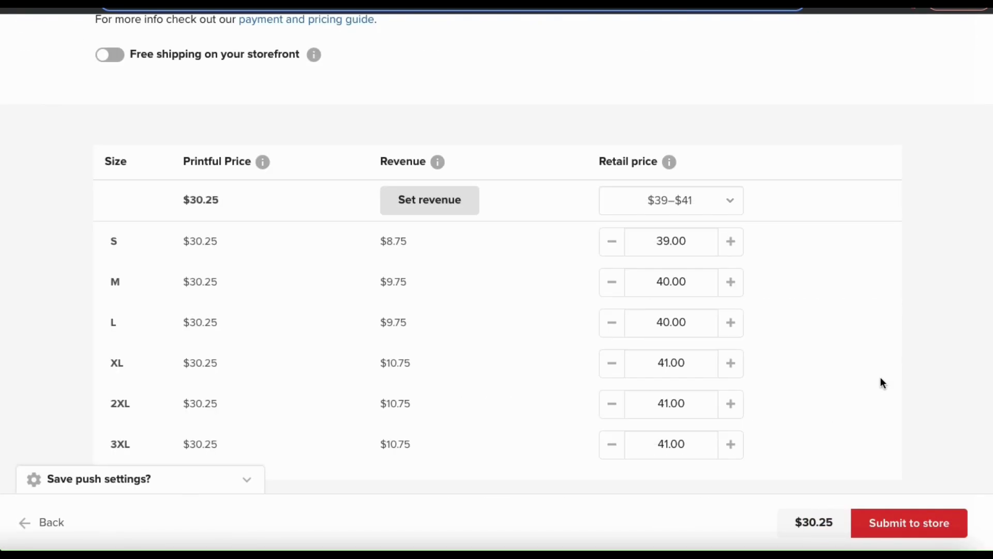
{"action": "left_click", "coordinate": [900, 526]}
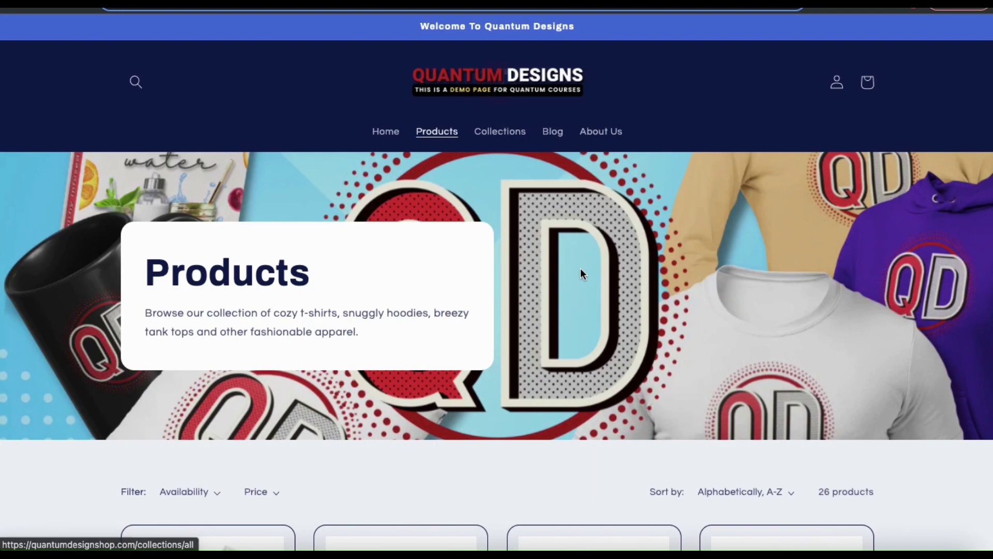
Step: In the Quantum Designs storefront, find the Men's Premium Cotton T-shirt among the products and open its product page
{"action": "scroll", "coordinate": [582, 272], "scroll_direction": "down", "scroll_amount": 5}
{"action": "scroll", "coordinate": [582, 271], "scroll_direction": "down", "scroll_amount": 15}
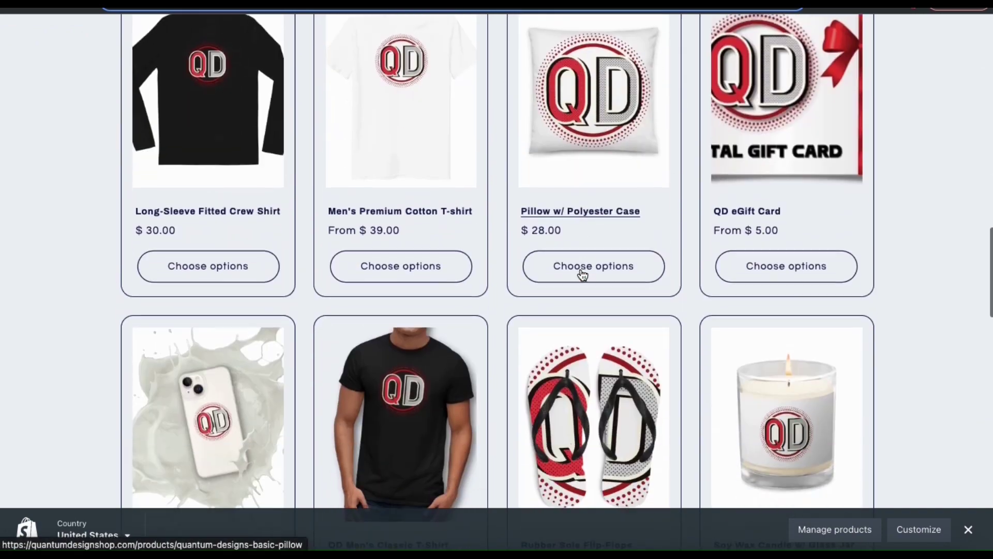
{"action": "scroll", "coordinate": [581, 270], "scroll_direction": "up", "scroll_amount": 4}
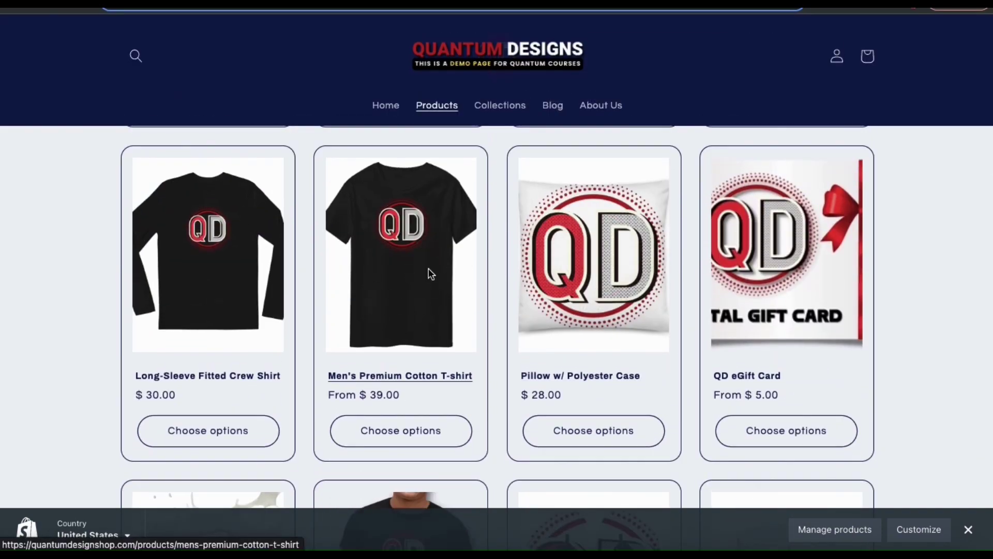
{"action": "left_click", "coordinate": [428, 271]}
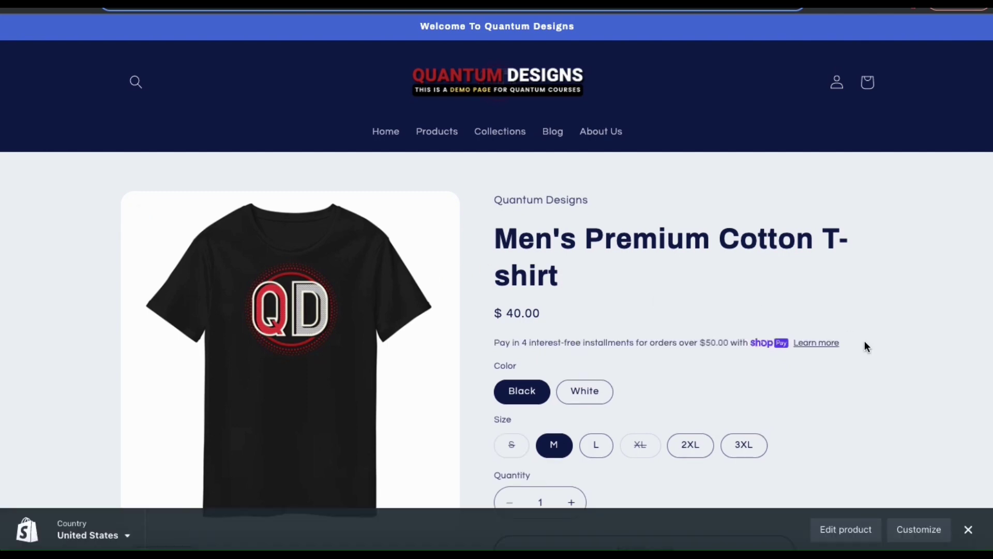
Step: Dismiss the Shopify admin bar and review the T-shirt's images, price, colors and sizes on its product page
{"action": "scroll", "coordinate": [865, 341], "scroll_direction": "down", "scroll_amount": 3}
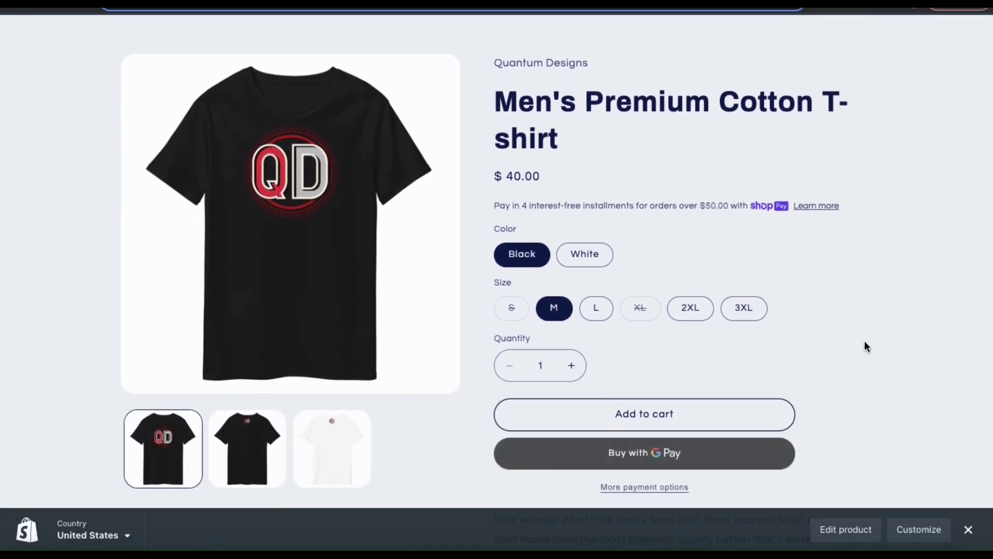
{"action": "left_click", "coordinate": [968, 529]}
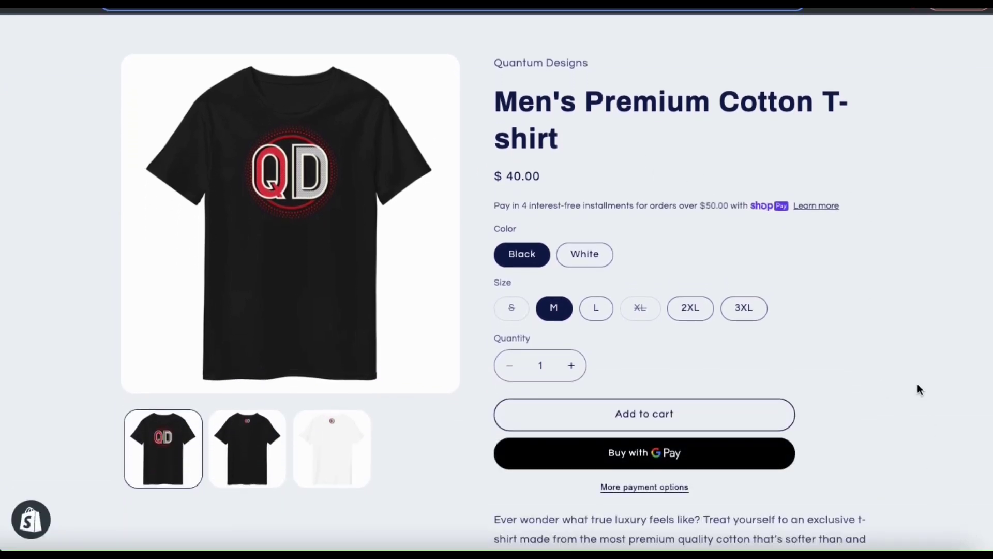
{"action": "scroll", "coordinate": [918, 383], "scroll_direction": "up", "scroll_amount": 2}
{"action": "scroll", "coordinate": [917, 384], "scroll_direction": "up", "scroll_amount": 2}
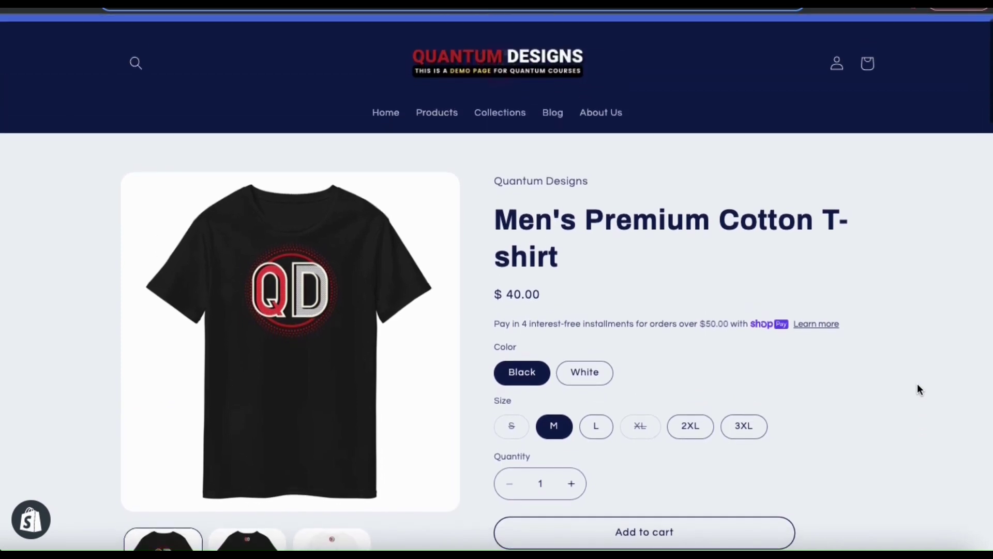
{"action": "scroll", "coordinate": [917, 384], "scroll_direction": "down", "scroll_amount": 2}
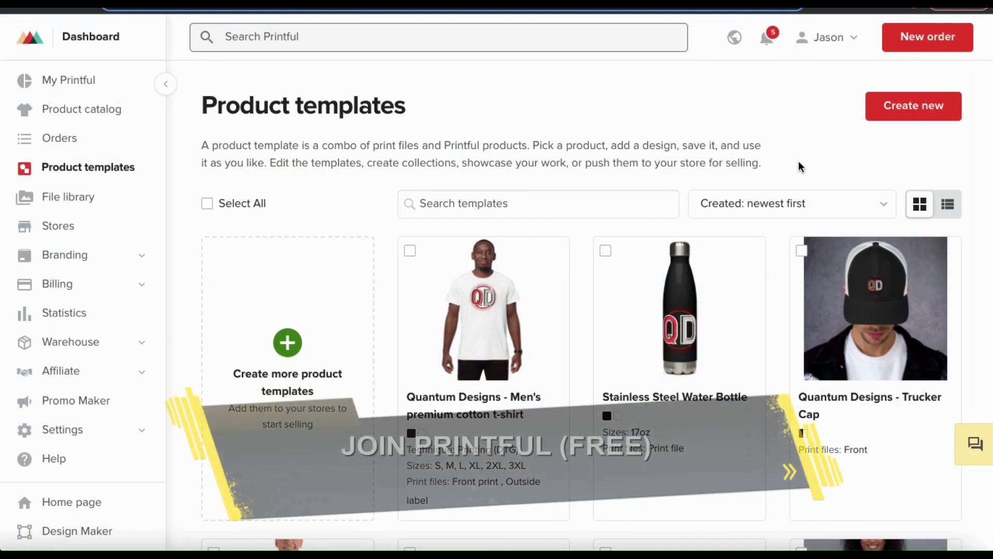